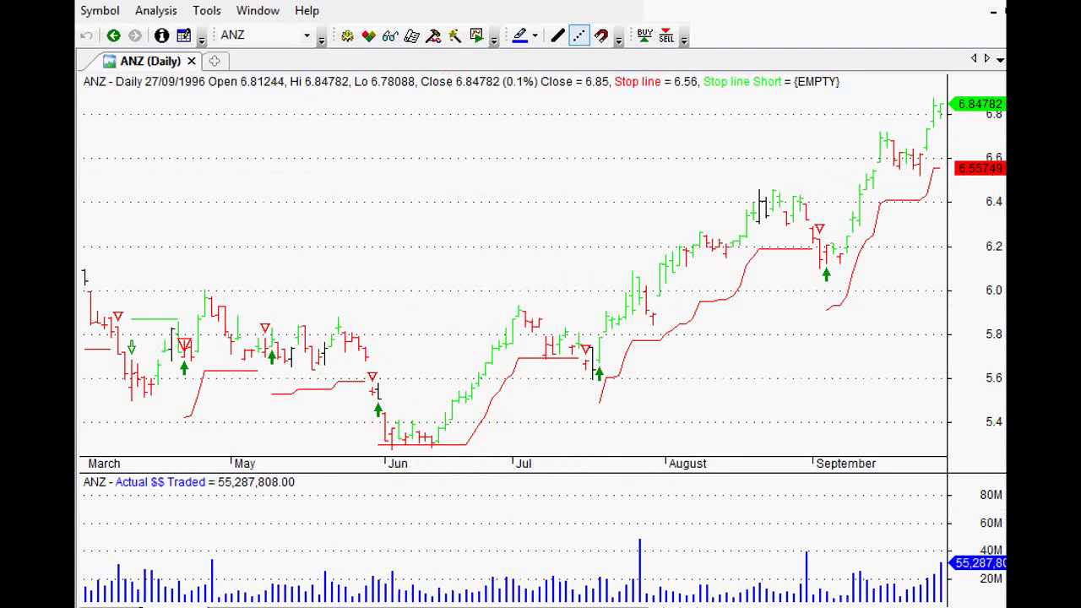
# Step: Bring up the Twitter post on random entries and highlight the first post's two paragraphs
pyautogui.hotkey('alt', 'Tab')
pyautogui.moveTo(497, 4); pyautogui.dragTo(596, 0)
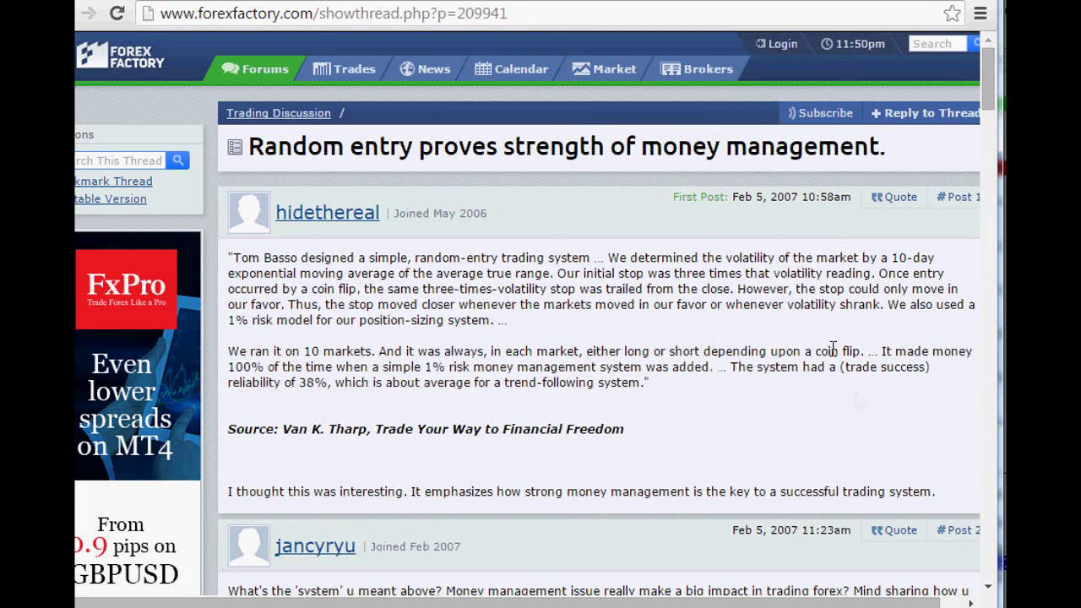
pyautogui.moveTo(812, 413); pyautogui.dragTo(242, 258)
# Step: Highlight the first post's passages on Tom Basso, measuring volatility, average true range and 1% risk
pyautogui.click(386, 260)
pyautogui.moveTo(253, 257); pyautogui.dragTo(743, 300)
pyautogui.click(743, 296)
pyautogui.moveTo(608, 258); pyautogui.dragTo(929, 260)
pyautogui.click(737, 266)
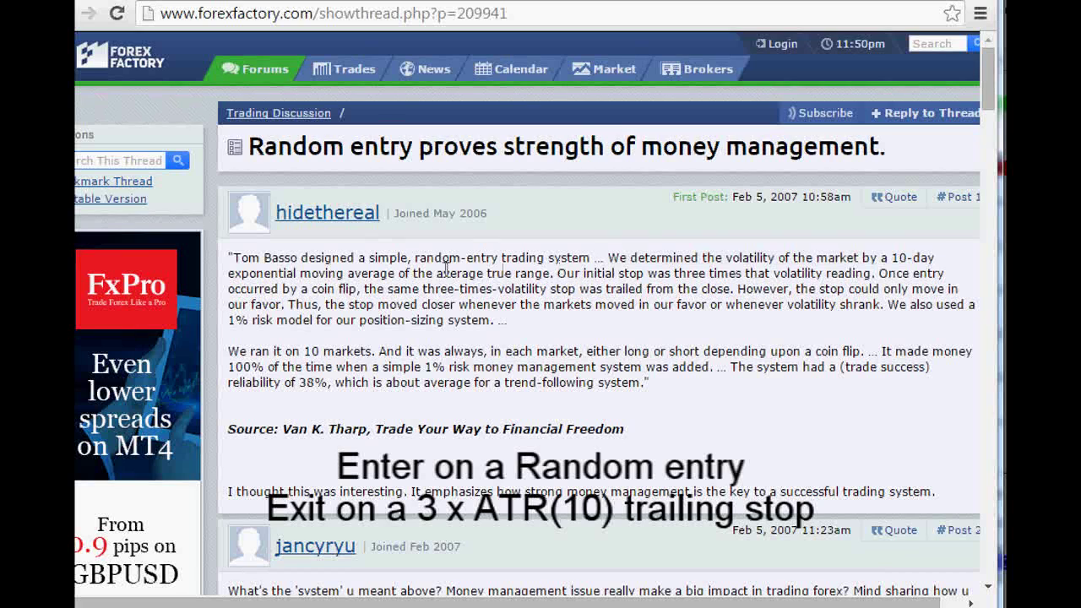
pyautogui.moveTo(445, 270); pyautogui.dragTo(553, 277)
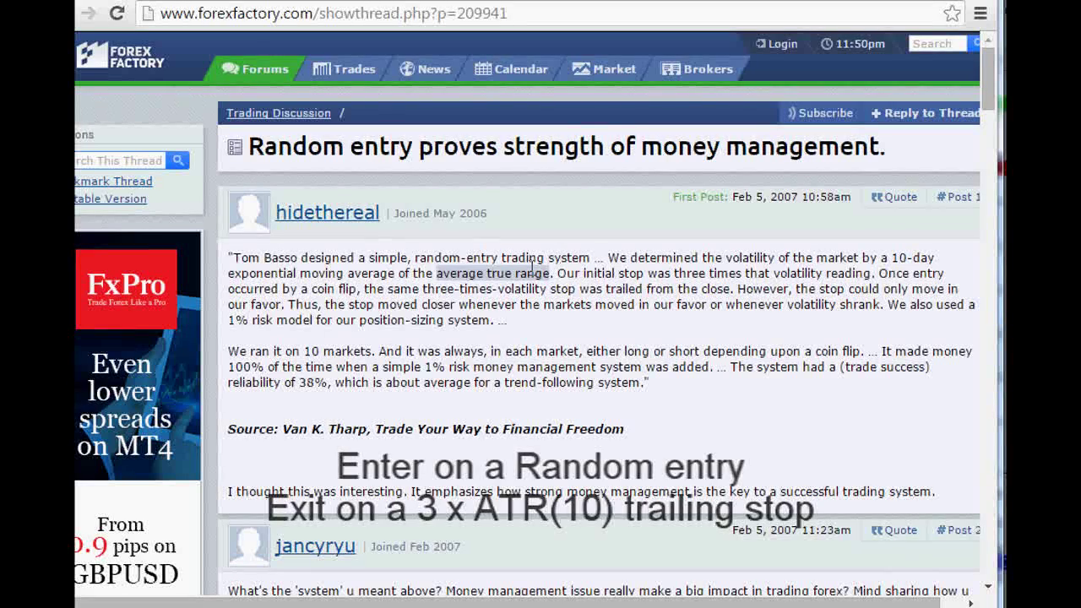
pyautogui.click(530, 256)
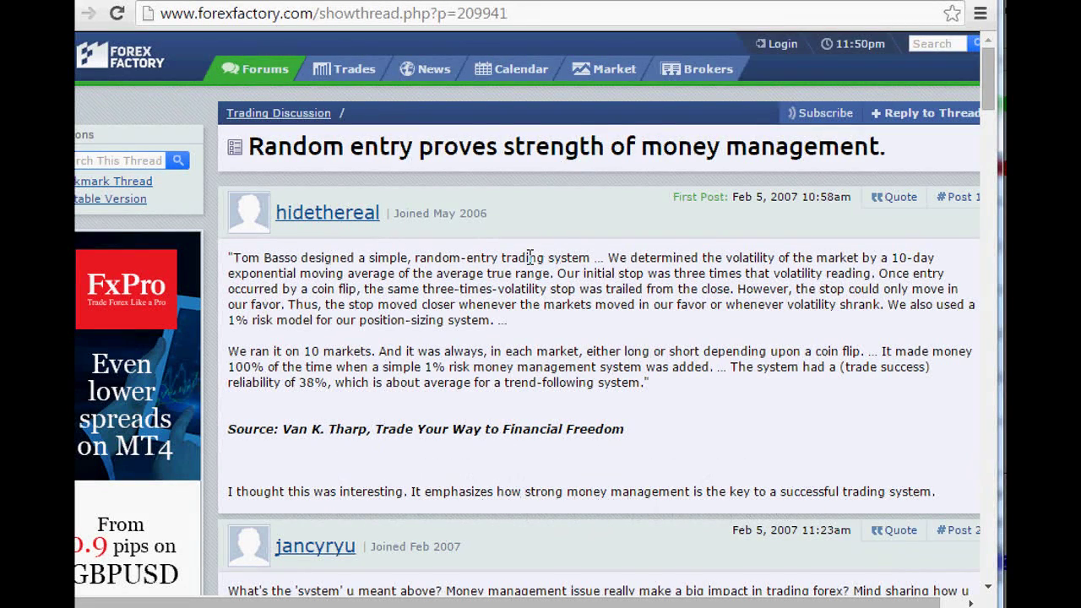
pyautogui.moveTo(889, 304); pyautogui.dragTo(494, 327)
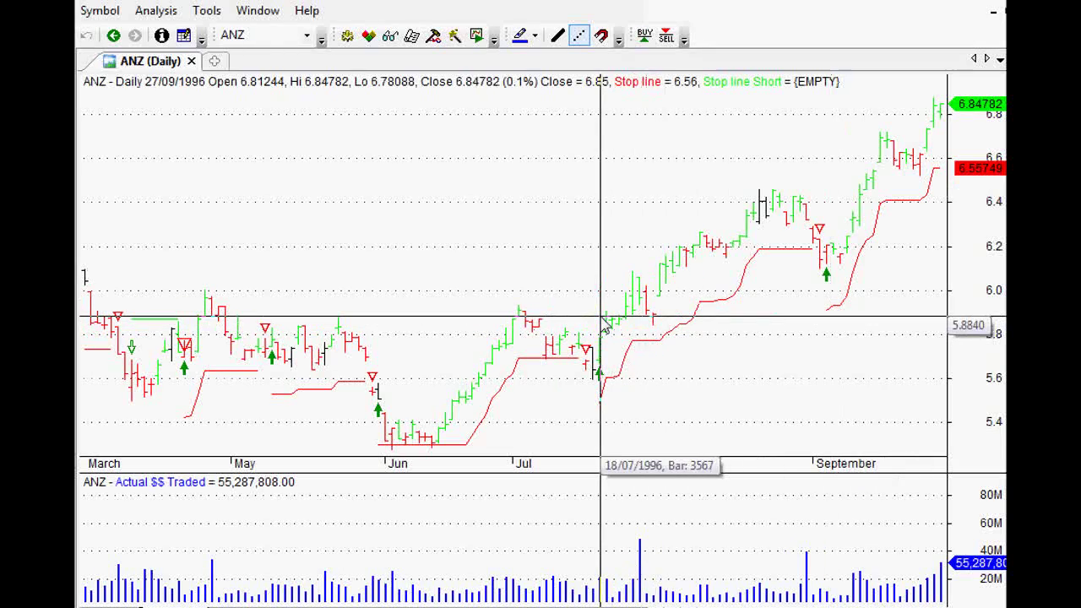
# Step: Open the ANZ chart's formula in the Formula Editor
pyautogui.moveTo(605, 326)
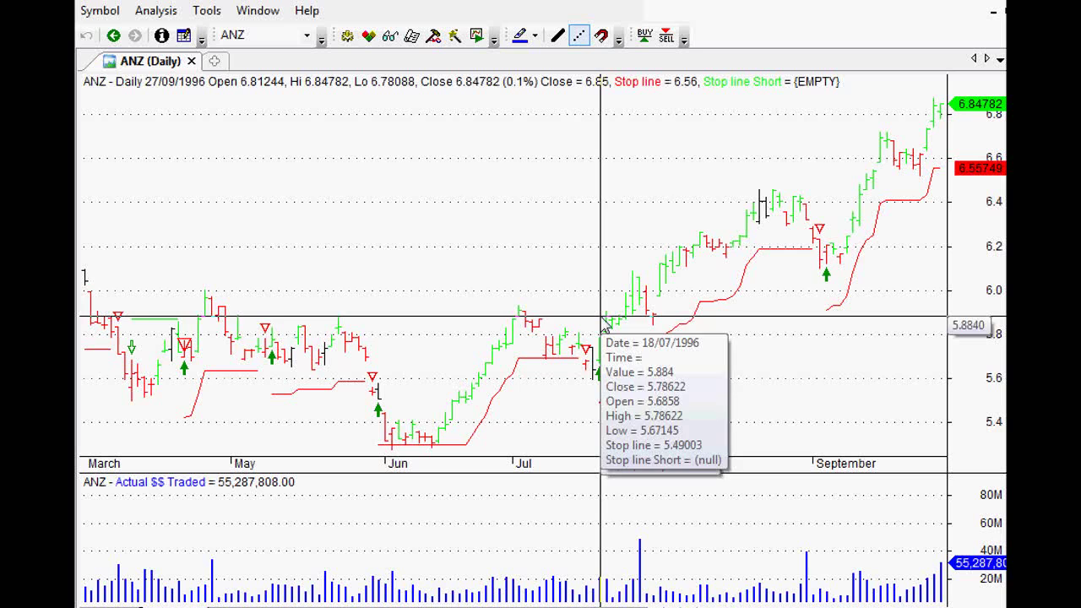
pyautogui.moveTo(626, 297)
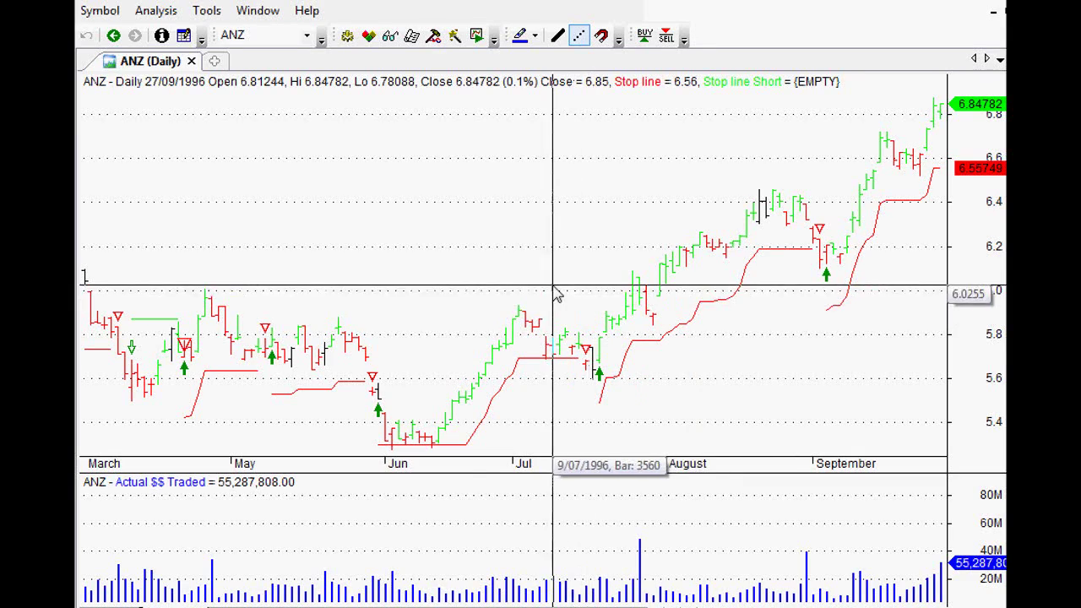
pyautogui.rightClick(294, 197)
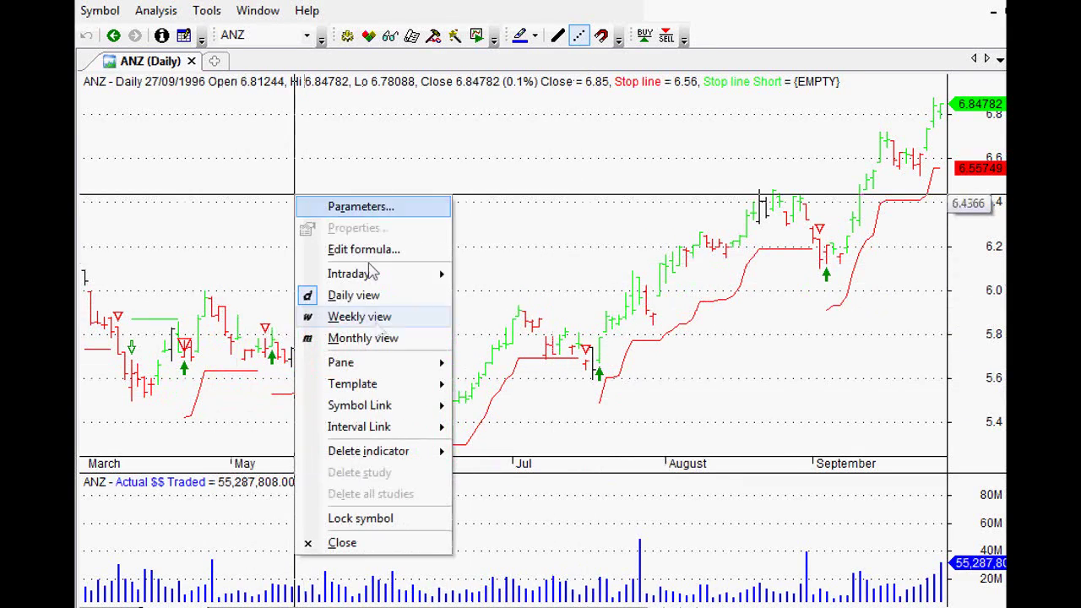
pyautogui.click(384, 250)
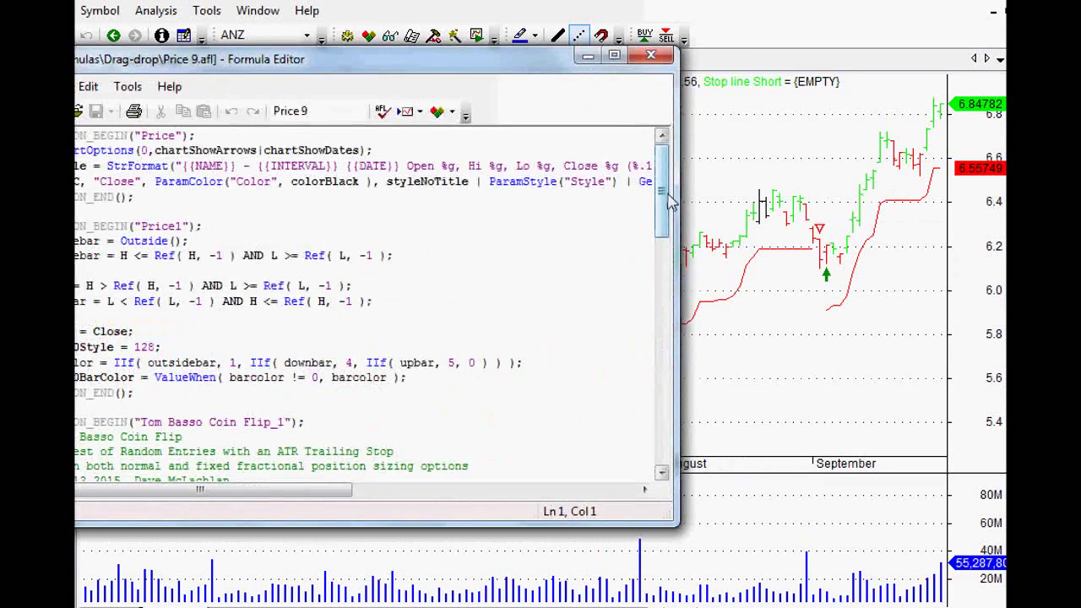
# Step: Highlight the 1000-run Monte Carlo test code, then move the editor aside to reveal the chart
pyautogui.moveTo(669, 201); pyautogui.dragTo(680, 279)
pyautogui.click(160, 226)
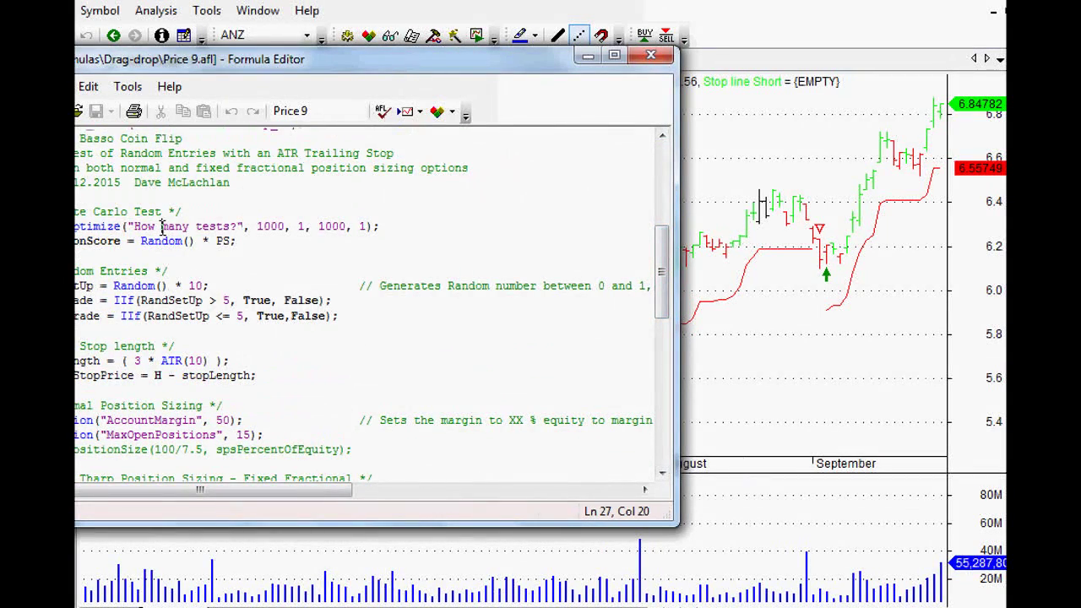
pyautogui.moveTo(76, 211); pyautogui.dragTo(237, 241)
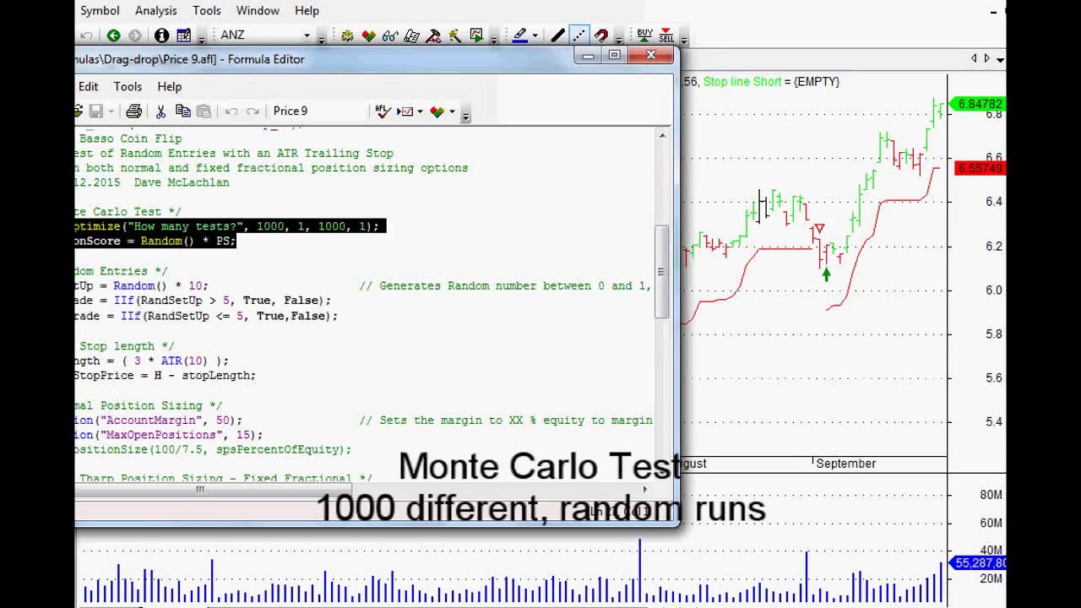
pyautogui.click(117, 211)
pyautogui.moveTo(663, 250); pyautogui.dragTo(622, 150)
pyautogui.moveTo(540, 64); pyautogui.dragTo(215, 116)
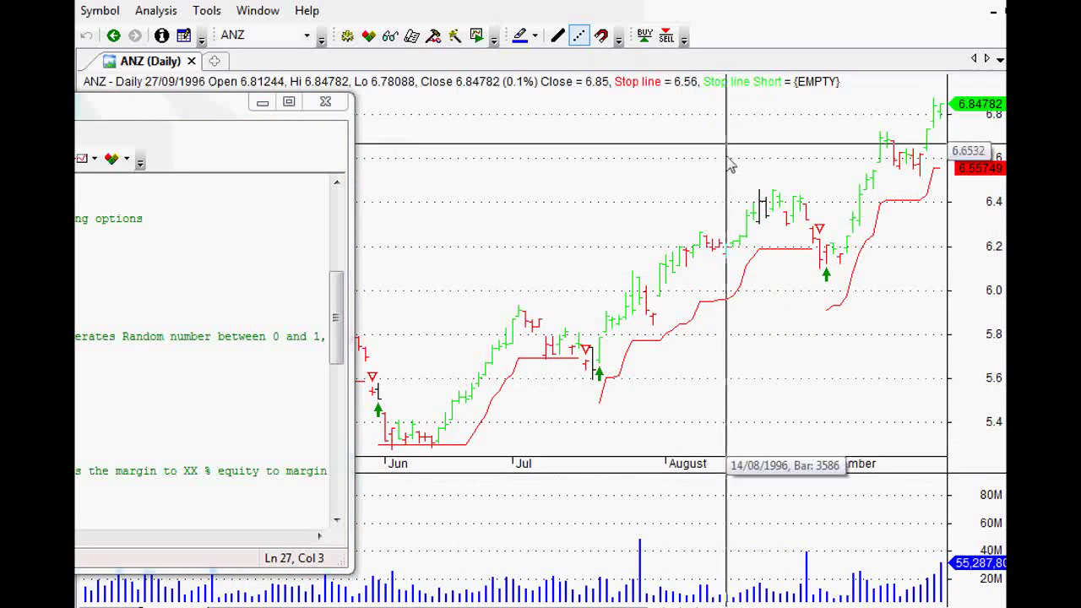
# Step: Recentre the editor and highlight the RandSetUp = Random() * 10 line and its multiplier
pyautogui.scroll(-5, 877, 380)
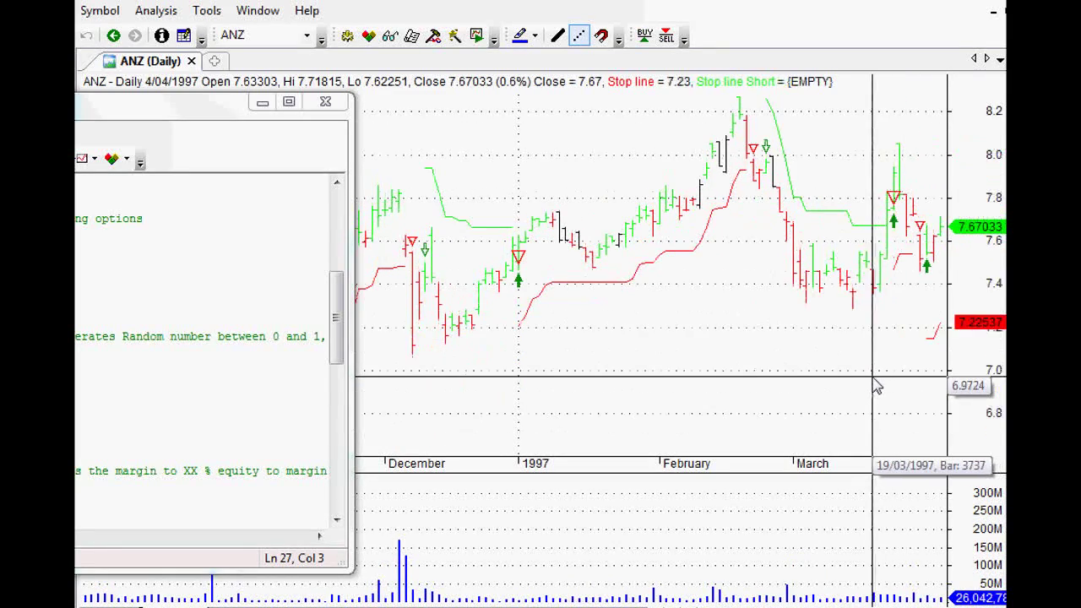
pyautogui.moveTo(182, 105); pyautogui.dragTo(699, 57)
pyautogui.click(310, 284)
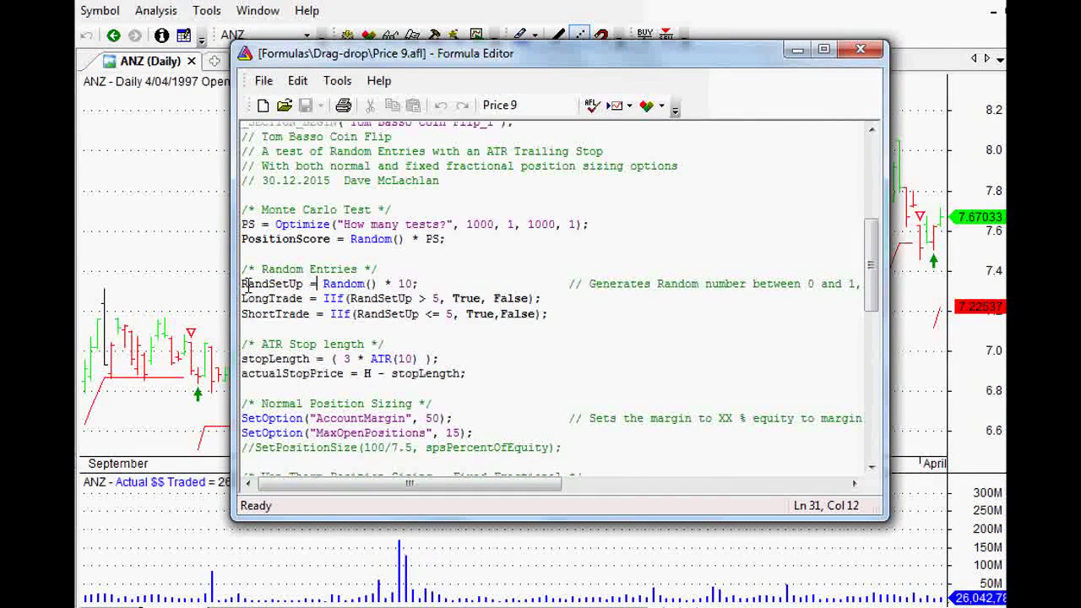
pyautogui.moveTo(243, 284); pyautogui.dragTo(299, 283)
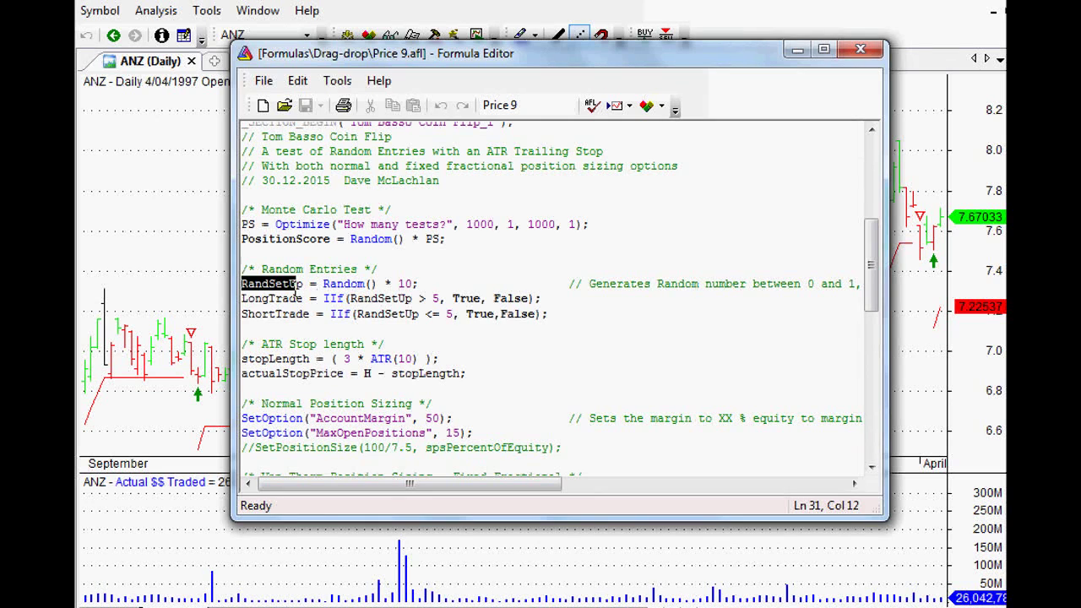
pyautogui.click(296, 283)
pyautogui.tripleClick(329, 283)
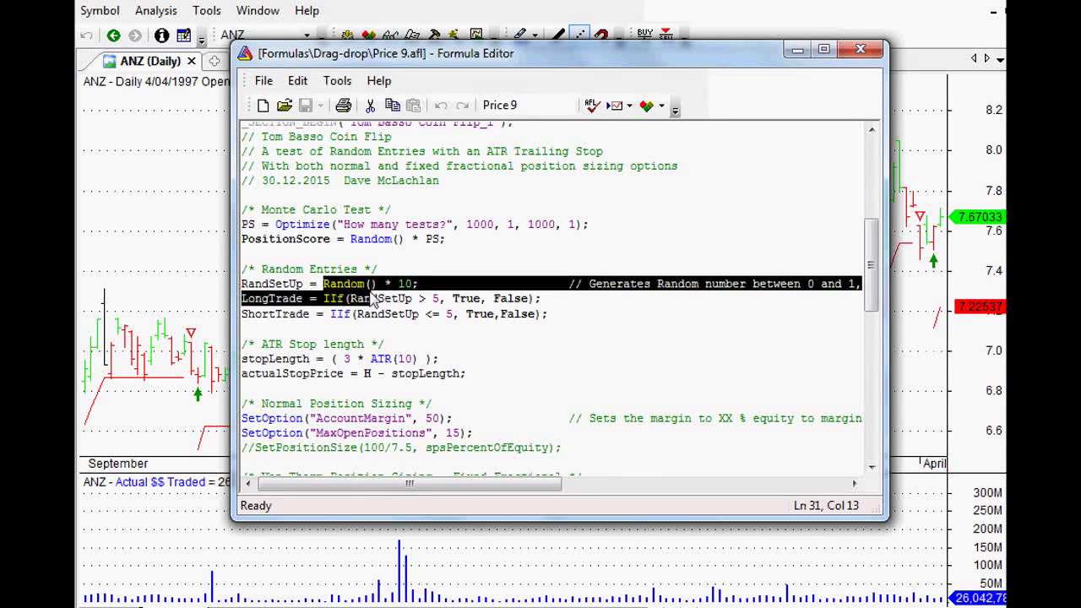
pyautogui.click(371, 284)
pyautogui.click(398, 283)
pyautogui.click(404, 283)
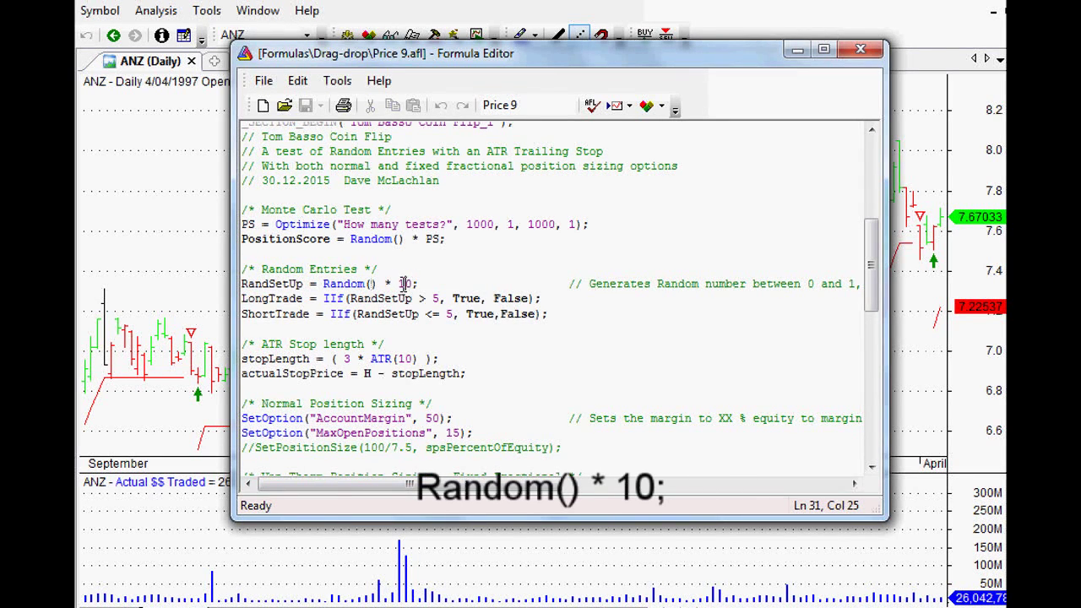
# Step: Highlight LongTrade, ShortTrade and their threshold of 5, then the 10 multiplier again
pyautogui.click(250, 299)
pyautogui.doubleClick(250, 299)
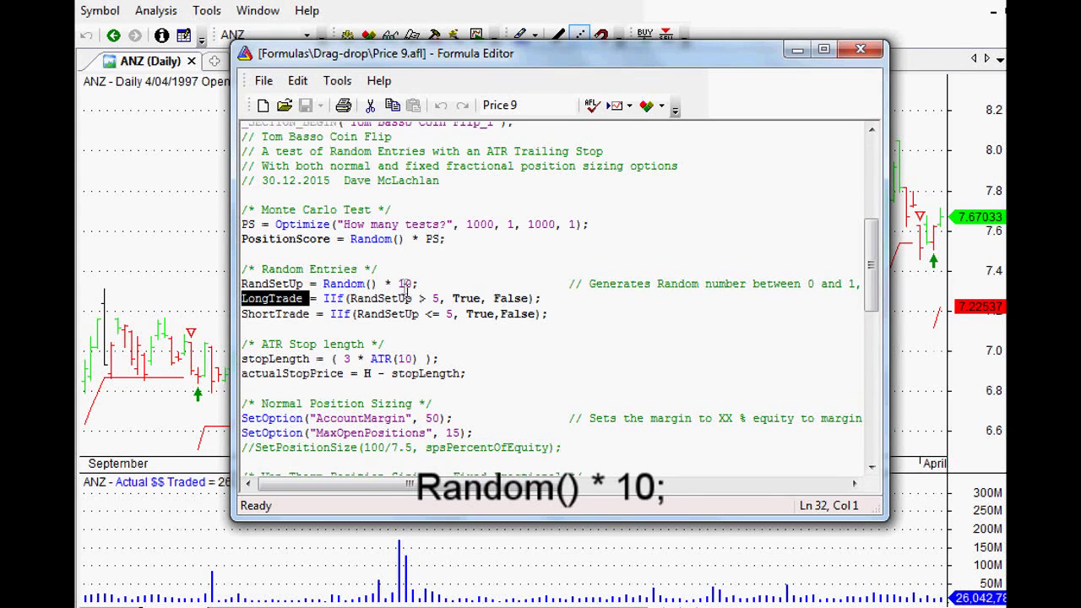
pyautogui.click(403, 284)
pyautogui.click(440, 298)
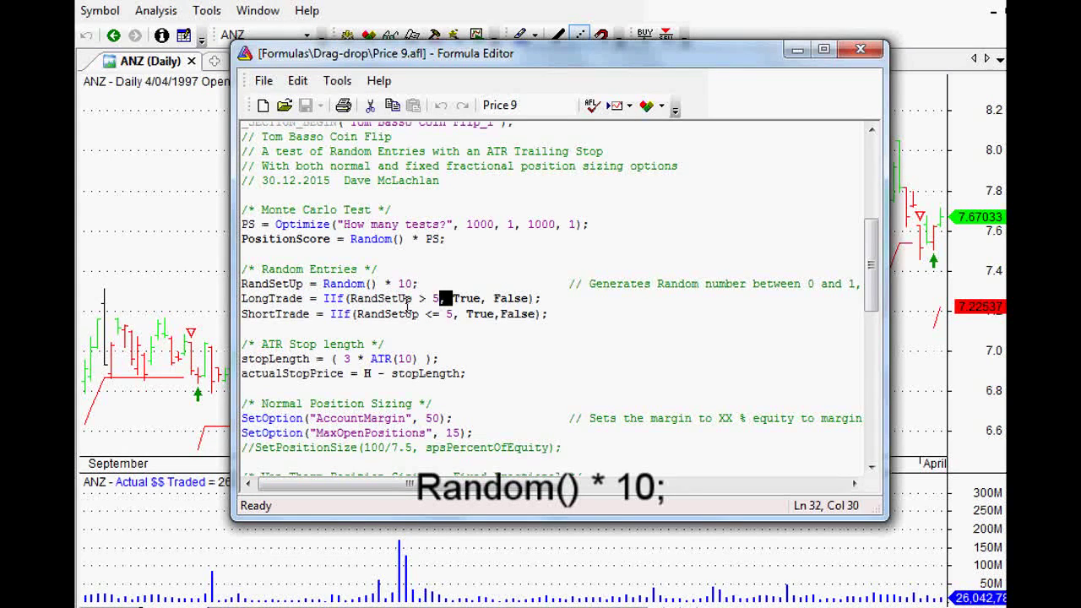
pyautogui.doubleClick(277, 314)
pyautogui.click(449, 313)
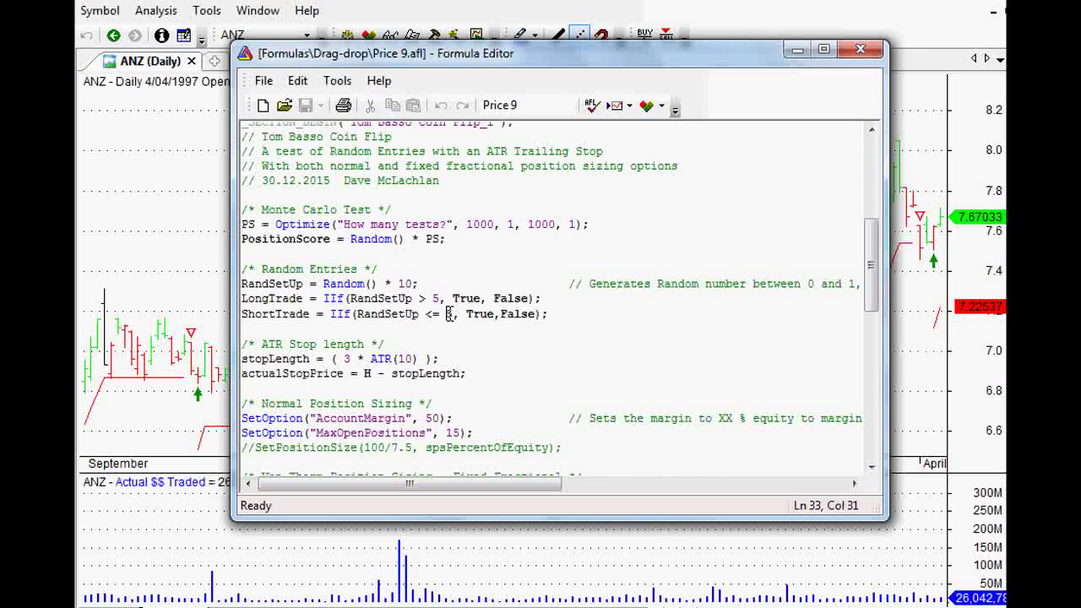
pyautogui.doubleClick(448, 314)
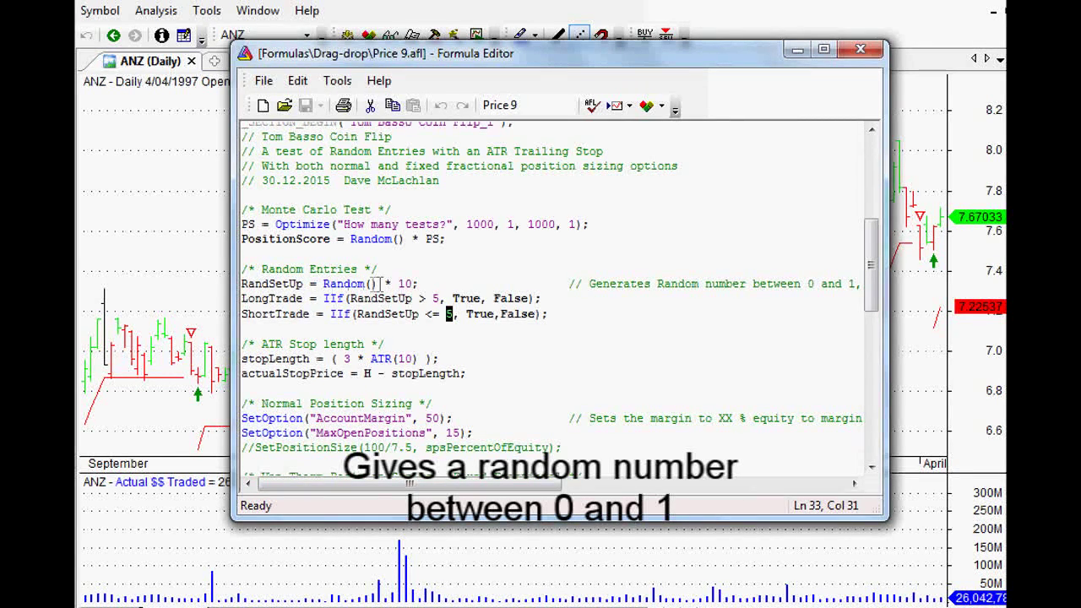
pyautogui.click(405, 284)
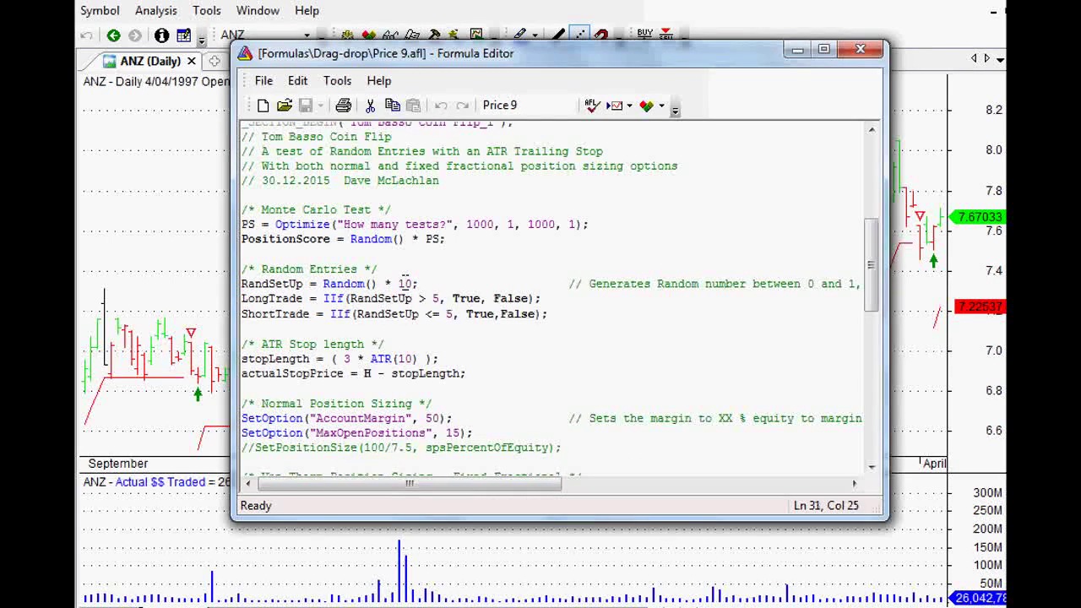
pyautogui.doubleClick(405, 283)
pyautogui.click(453, 284)
pyautogui.scroll(-3, 502, 260)
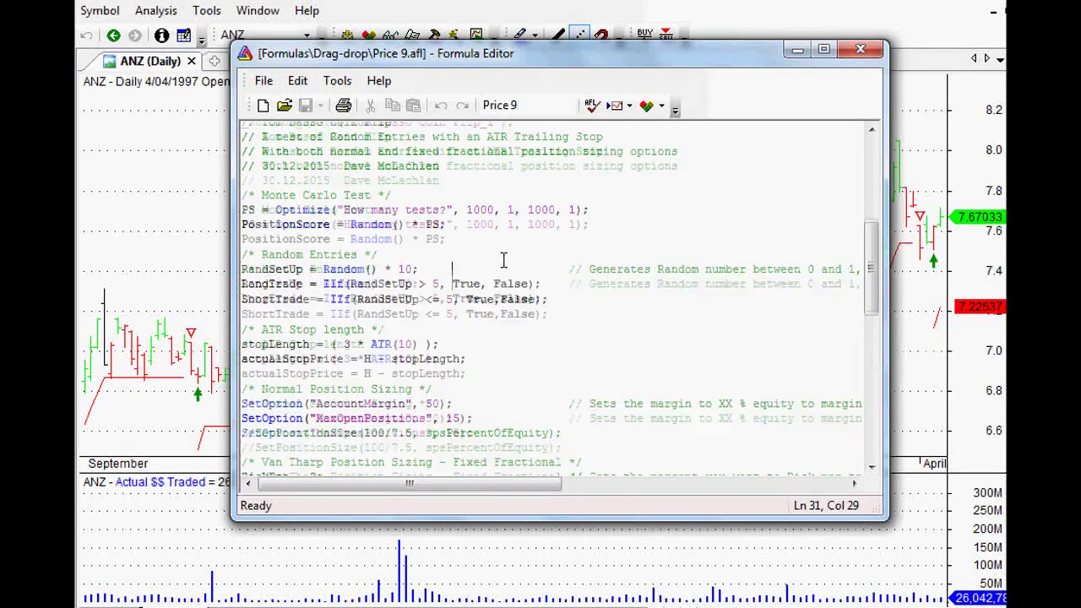
# Step: Hide the formula editor, open Old Automatic Analysis, and filter on the 'ASX 200 with Delisted' watch list
pyautogui.click(796, 50)
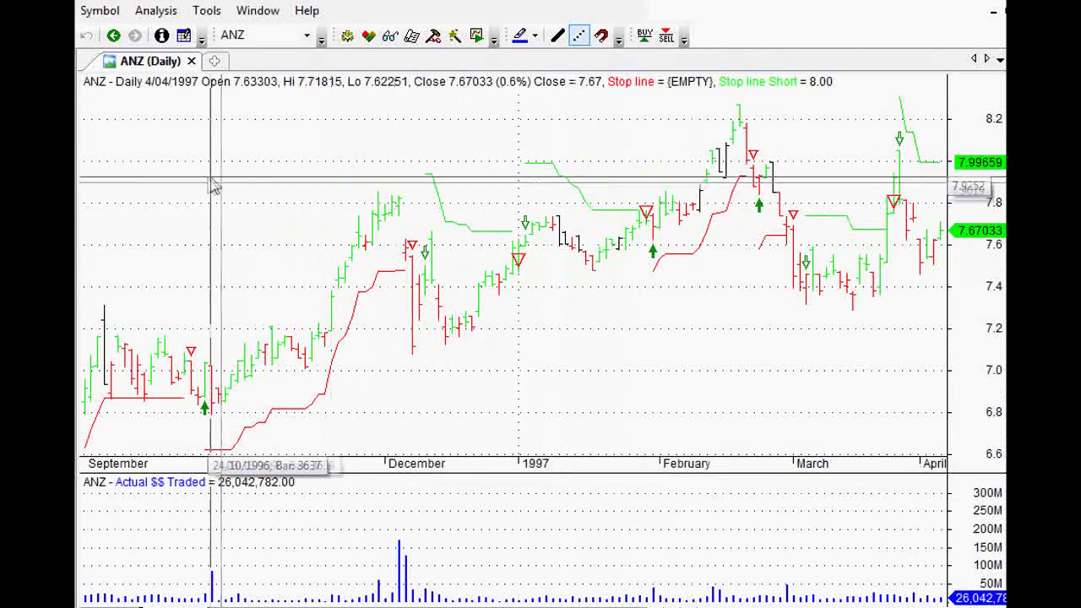
pyautogui.click(156, 10)
pyautogui.click(190, 146)
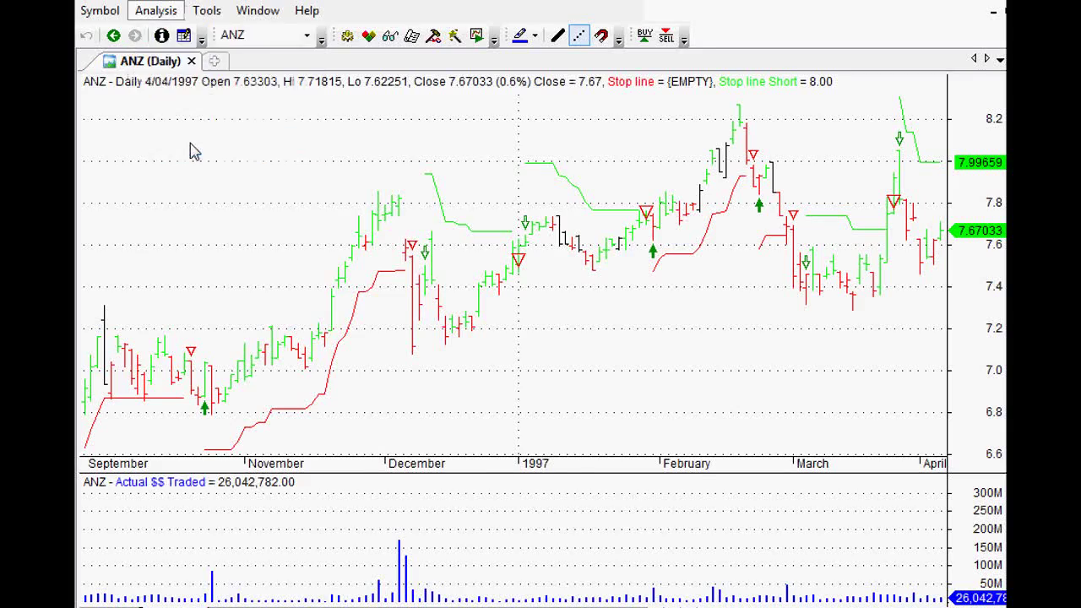
pyautogui.moveTo(463, 63); pyautogui.dragTo(483, 59)
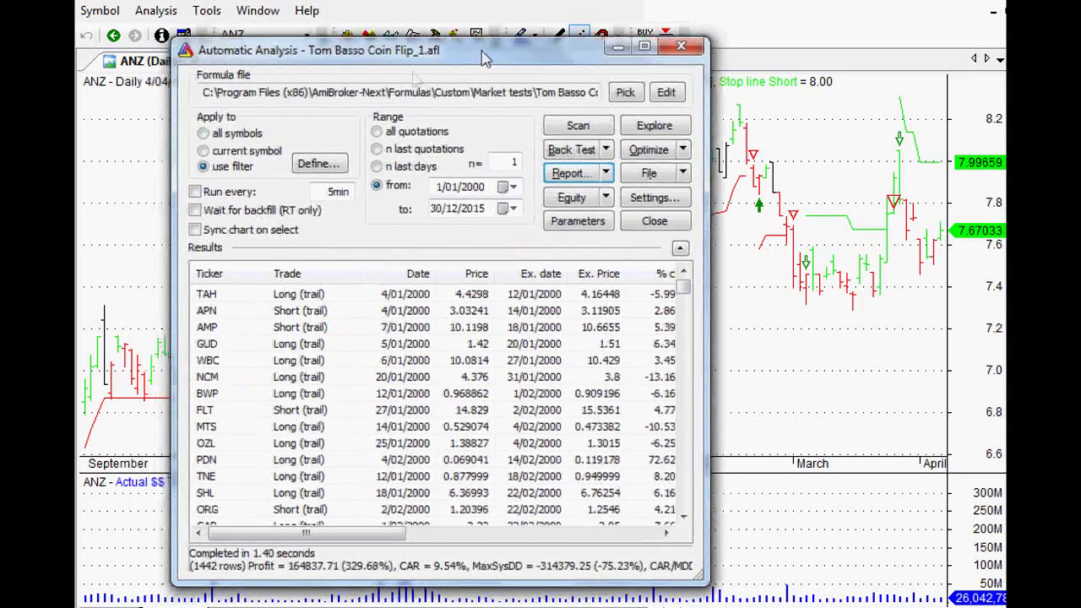
pyautogui.click(319, 162)
pyautogui.click(455, 358)
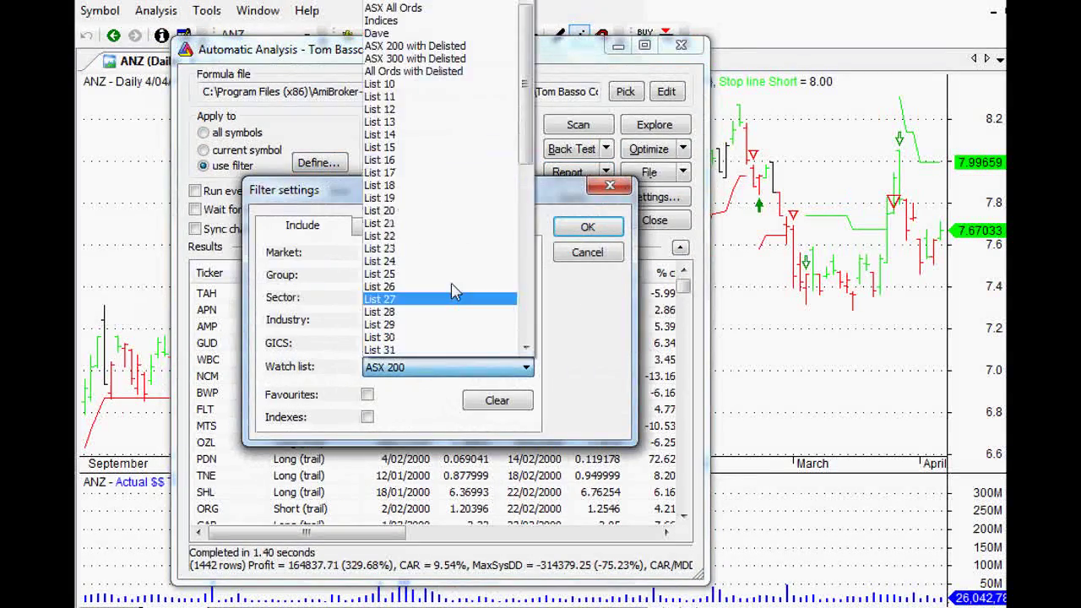
pyautogui.click(452, 48)
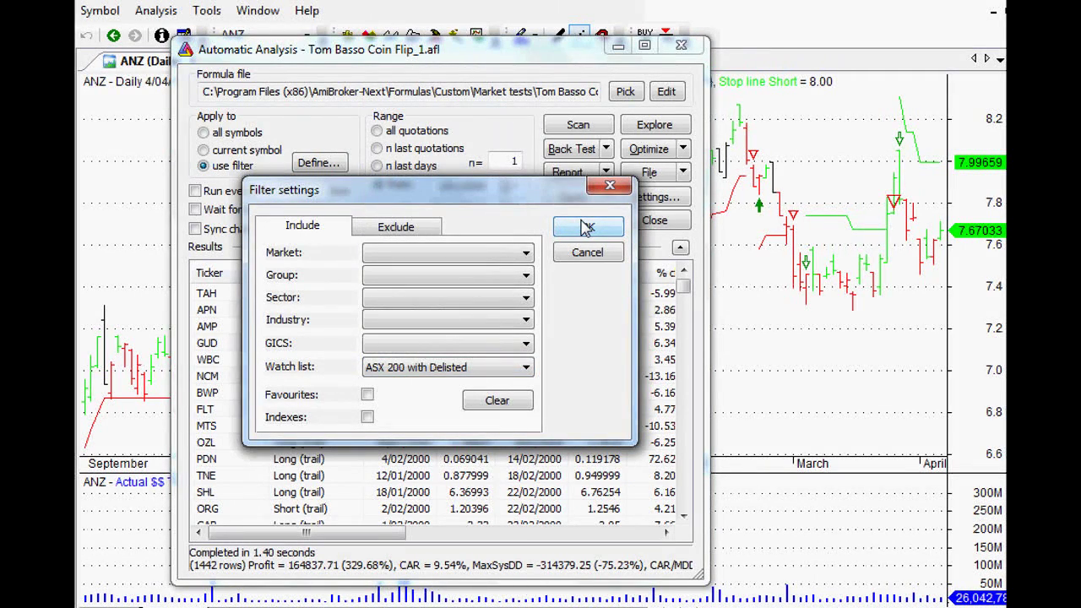
# Step: Apply the filter, launch the 1000-step optimization, cancel it after nine results, and switch to Excel
pyautogui.click(585, 228)
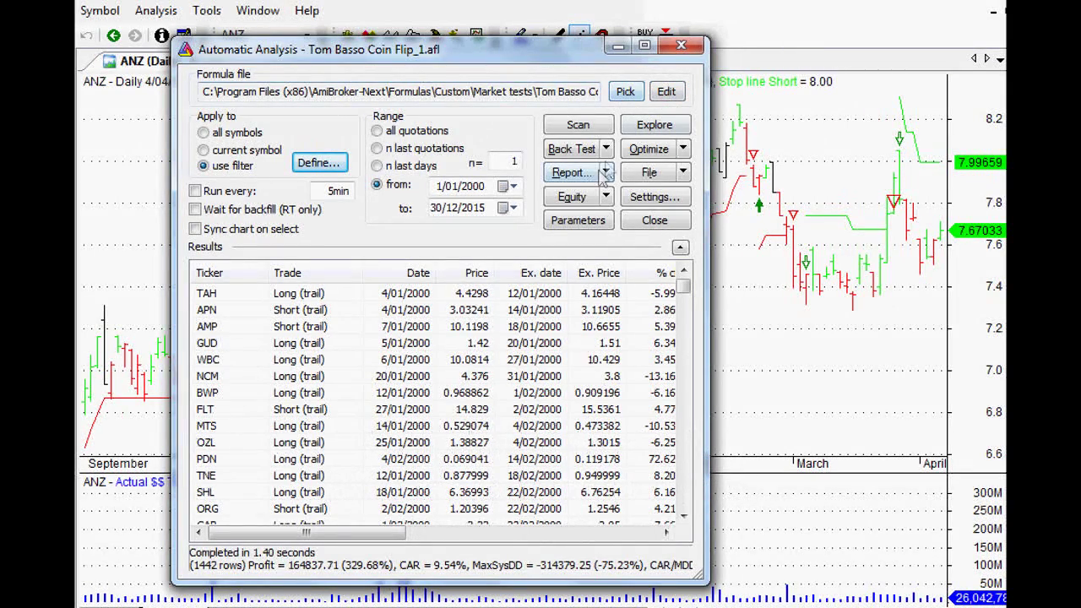
pyautogui.click(648, 150)
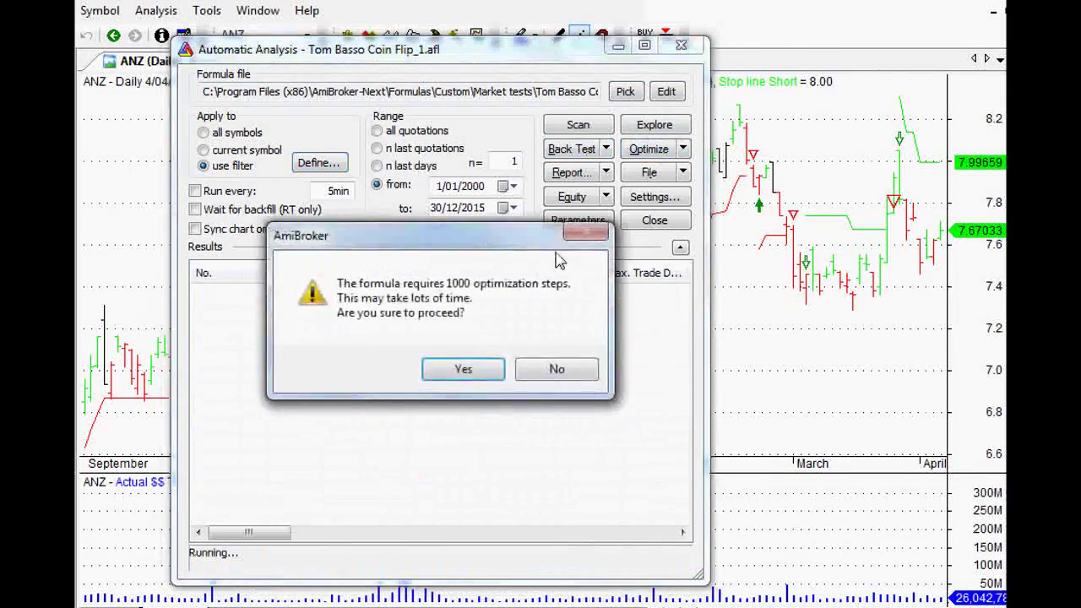
pyautogui.click(463, 368)
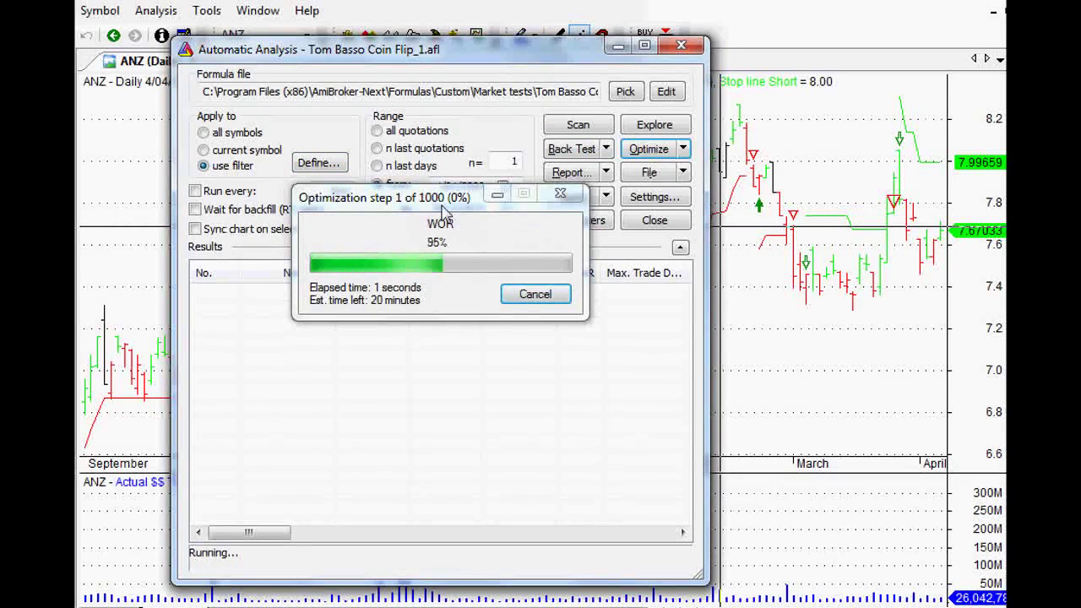
pyautogui.moveTo(481, 211); pyautogui.dragTo(764, 173)
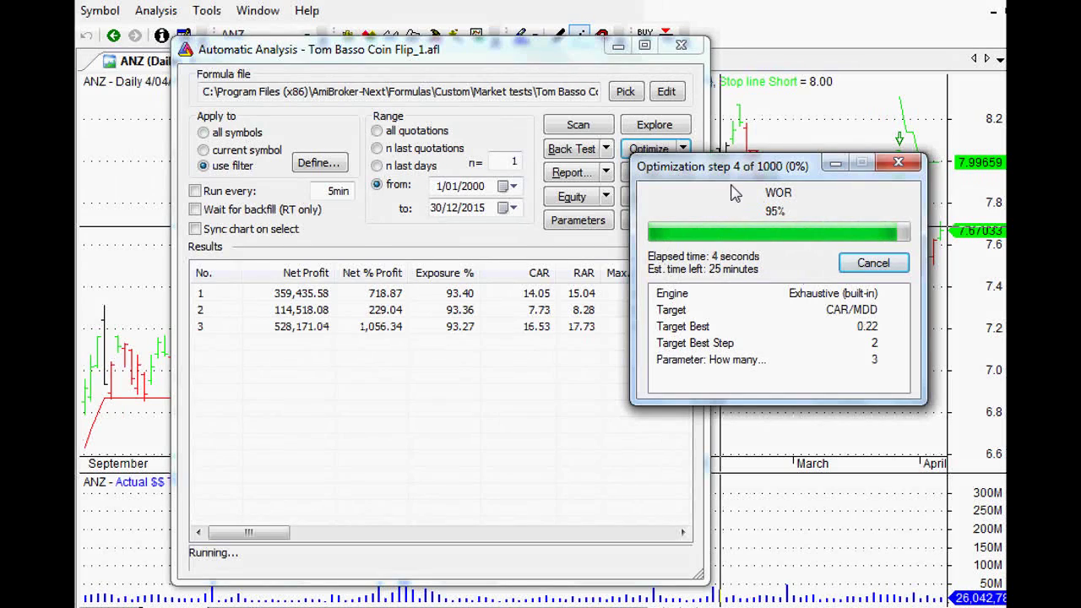
pyautogui.moveTo(725, 175); pyautogui.dragTo(657, 239)
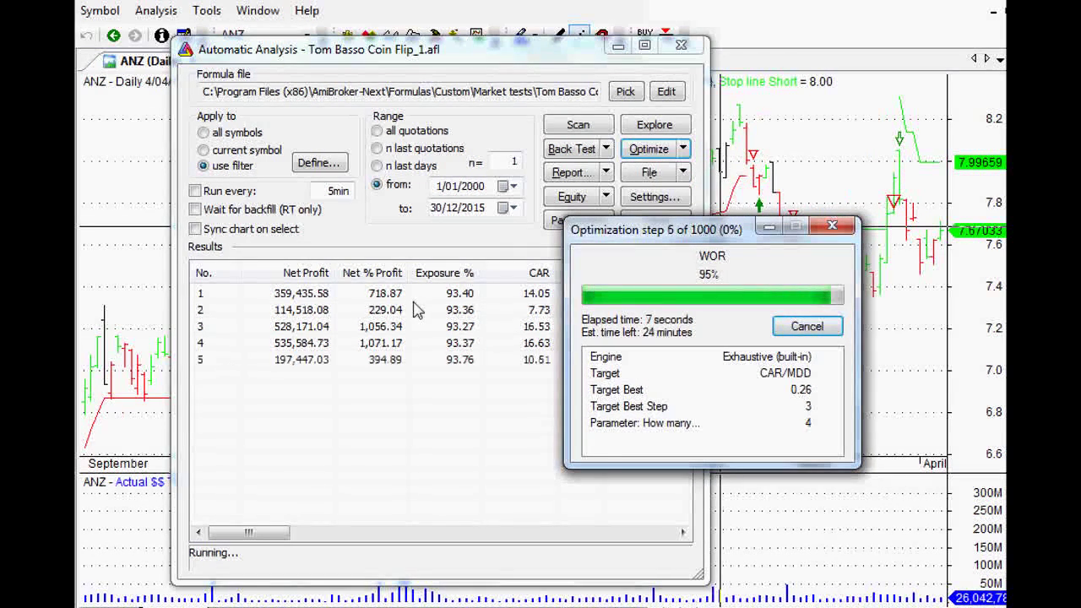
pyautogui.moveTo(703, 231); pyautogui.dragTo(418, 116)
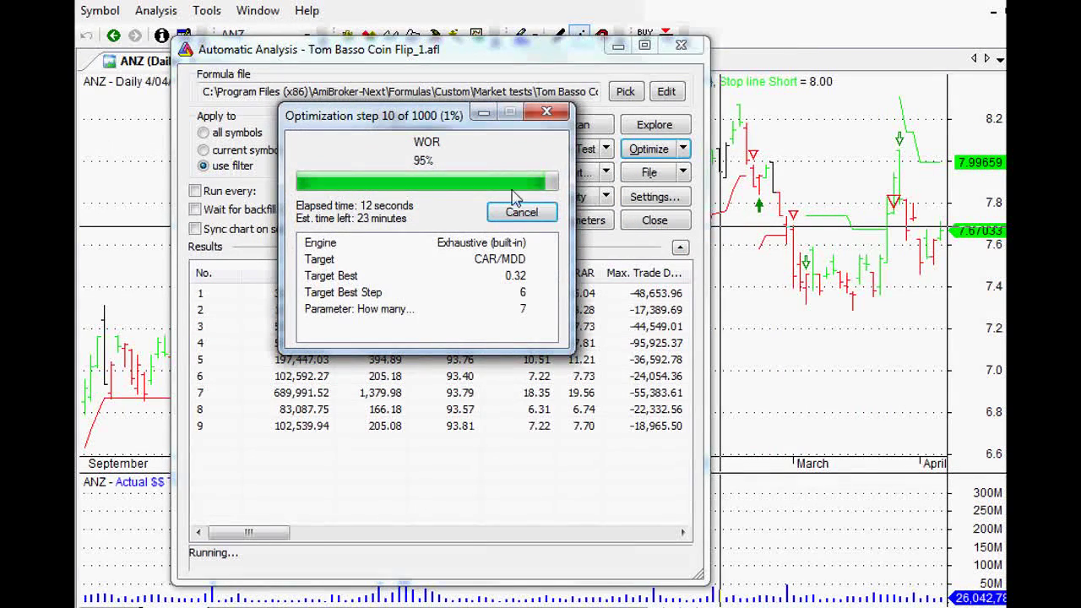
pyautogui.click(517, 212)
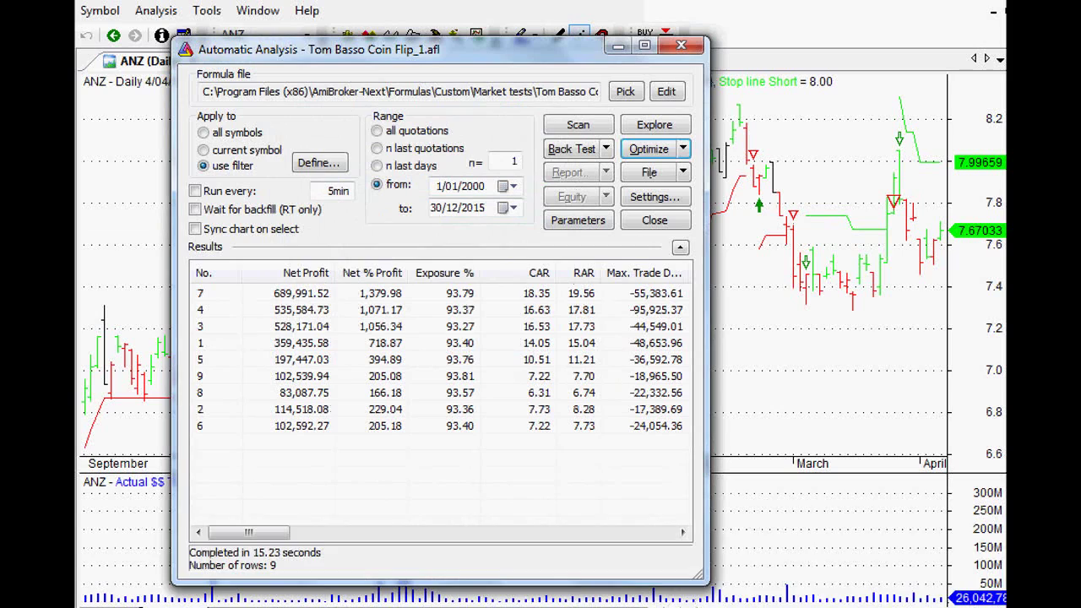
pyautogui.click(904, 595)
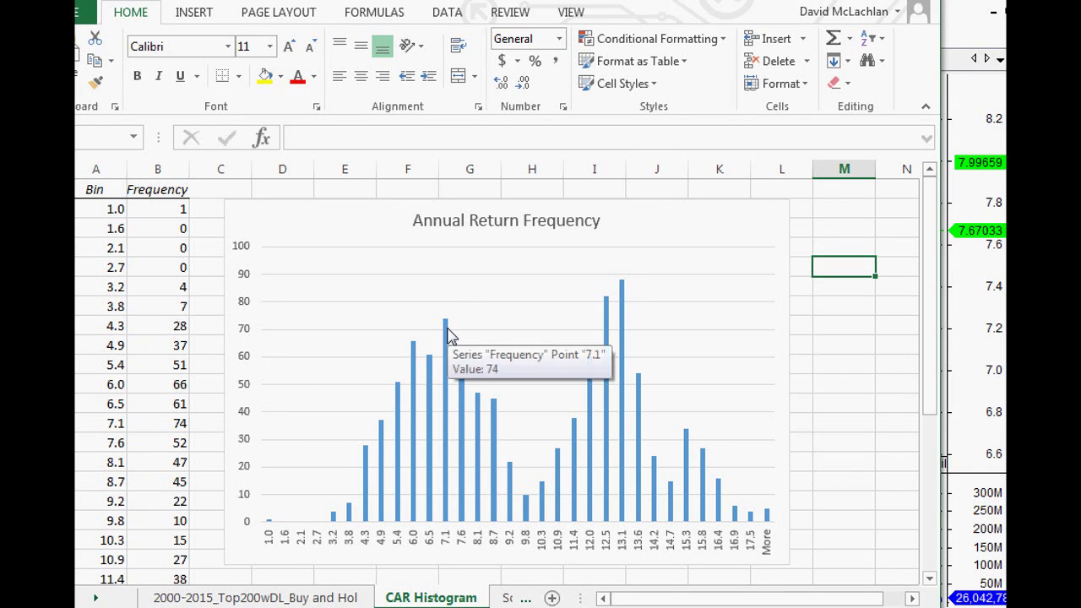
# Step: Inspect the histogram's 7.1 and 13.1 peak bars, then go to the Scatter Plot sheet
pyautogui.click(449, 336)
pyautogui.click(446, 333)
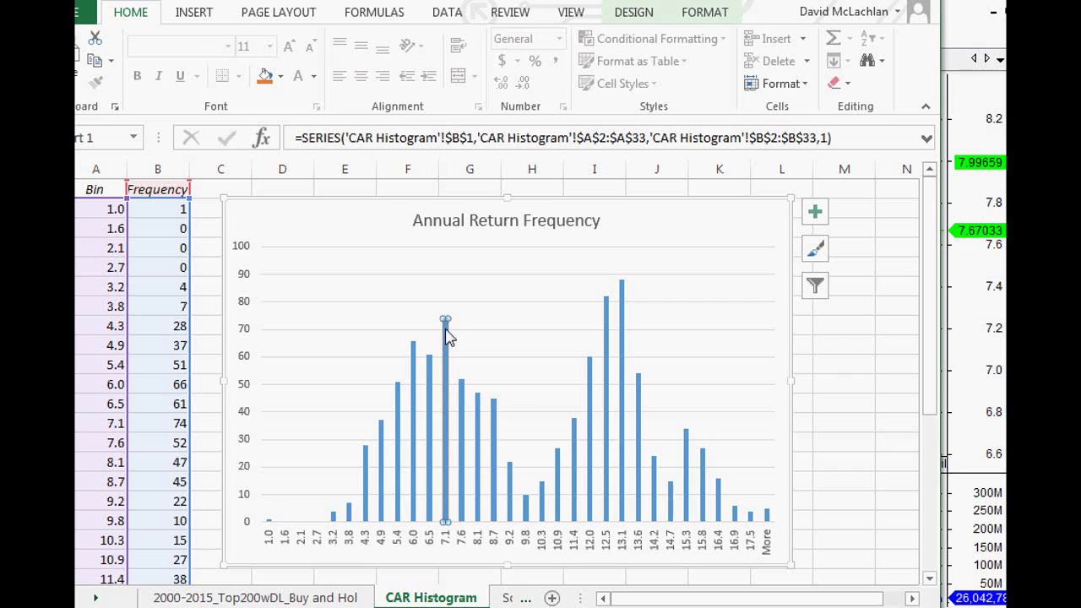
pyautogui.click(621, 306)
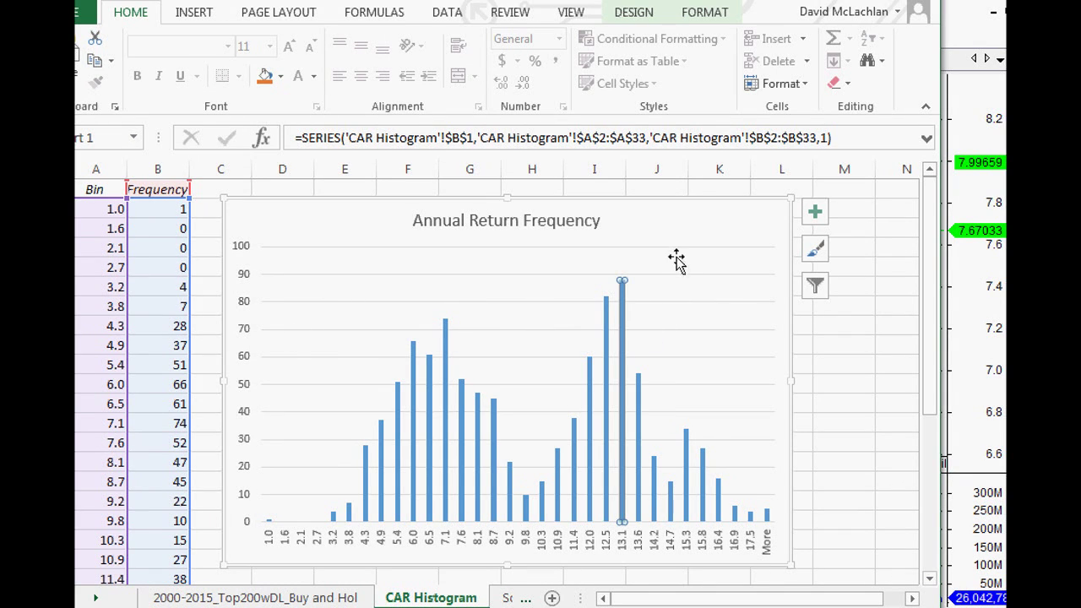
pyautogui.click(693, 226)
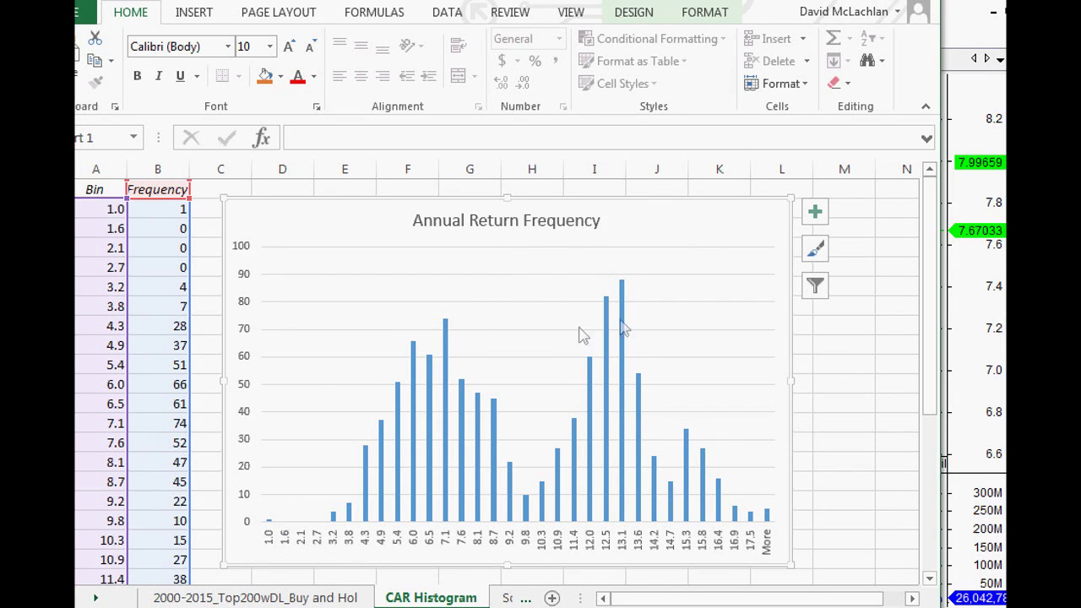
pyautogui.moveTo(625, 295)
pyautogui.click(526, 596)
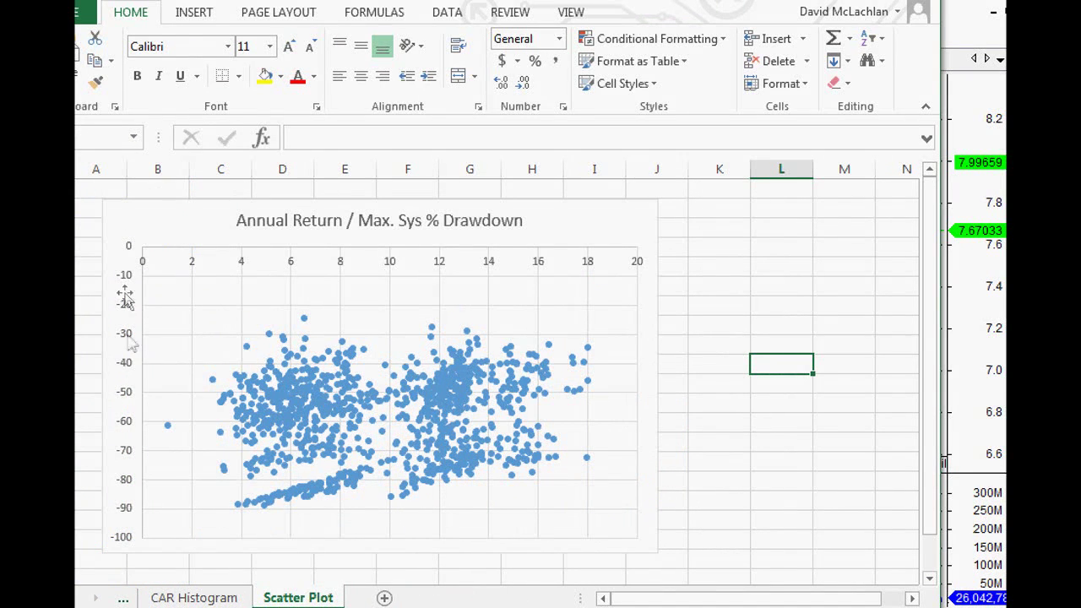
# Step: Move the drawdown scatter chart about 90 pixels to the right
pyautogui.moveTo(569, 231); pyautogui.dragTo(645, 227)
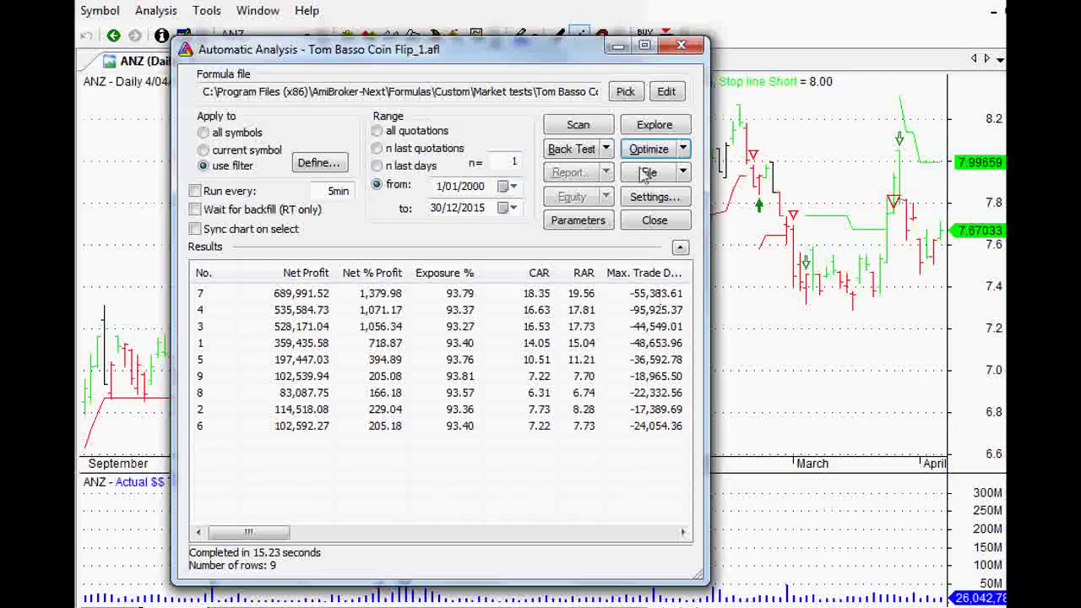
# Step: Close the Automatic Analysis results, review the ANZ stop-line chart, and bring Excel's CAR Histogram forward
pyautogui.click(692, 46)
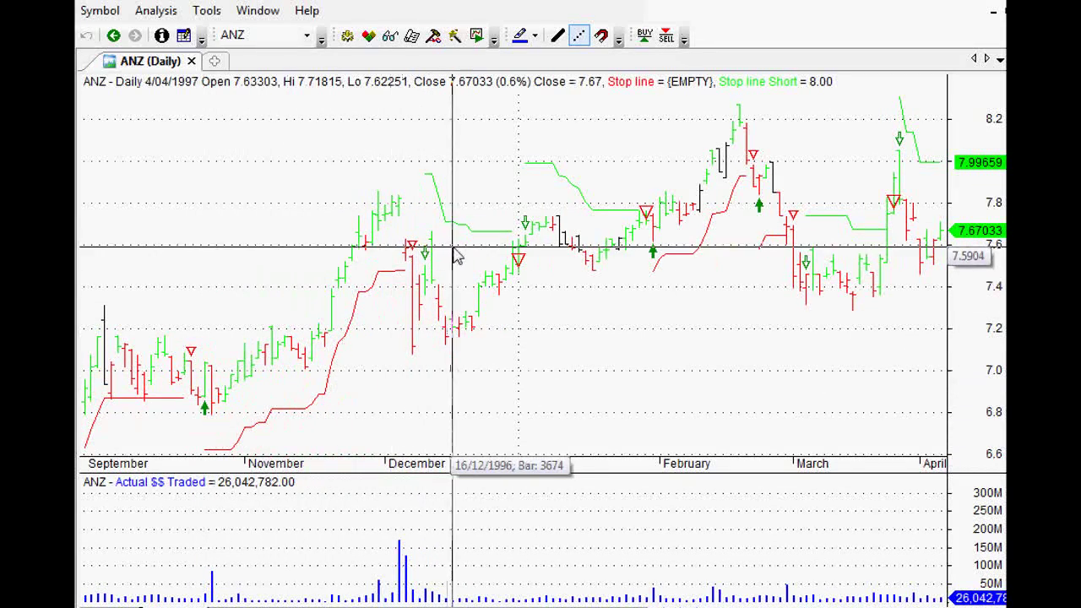
pyautogui.moveTo(458, 256)
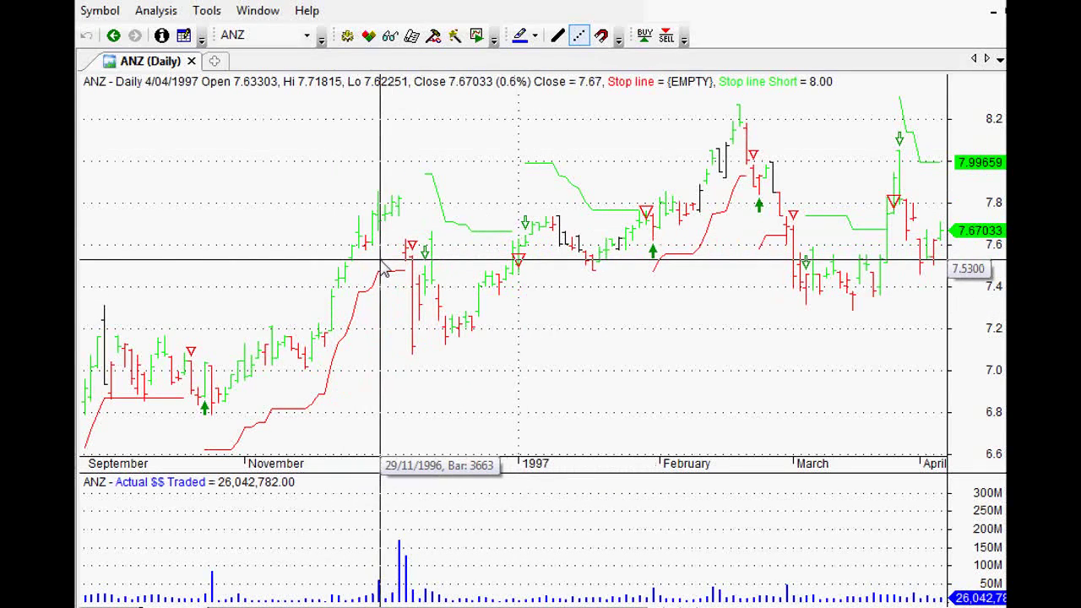
pyautogui.moveTo(382, 266)
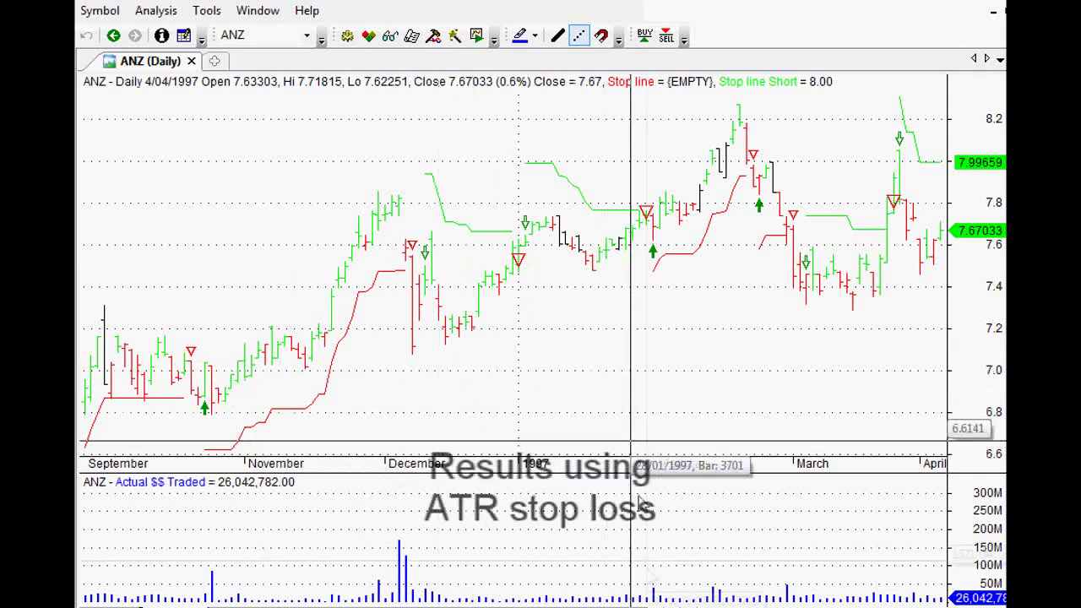
pyautogui.click(482, 574)
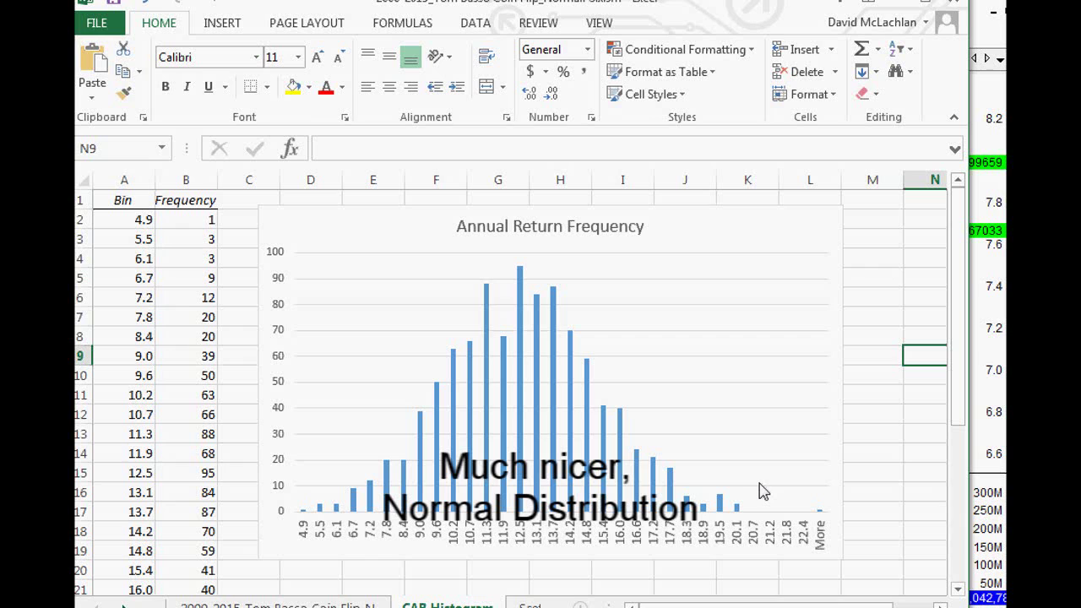
# Step: Pick out the 12.5 peak bar (count 95), then Alt+Tab to AmiBroker and back to the histogram
pyautogui.click(520, 272)
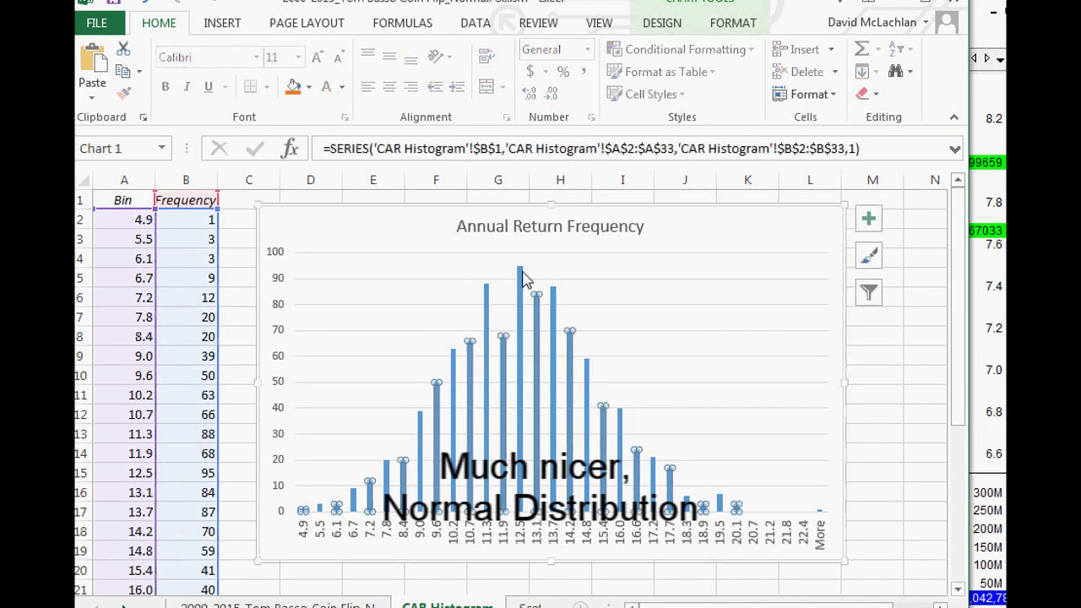
pyautogui.click(520, 272)
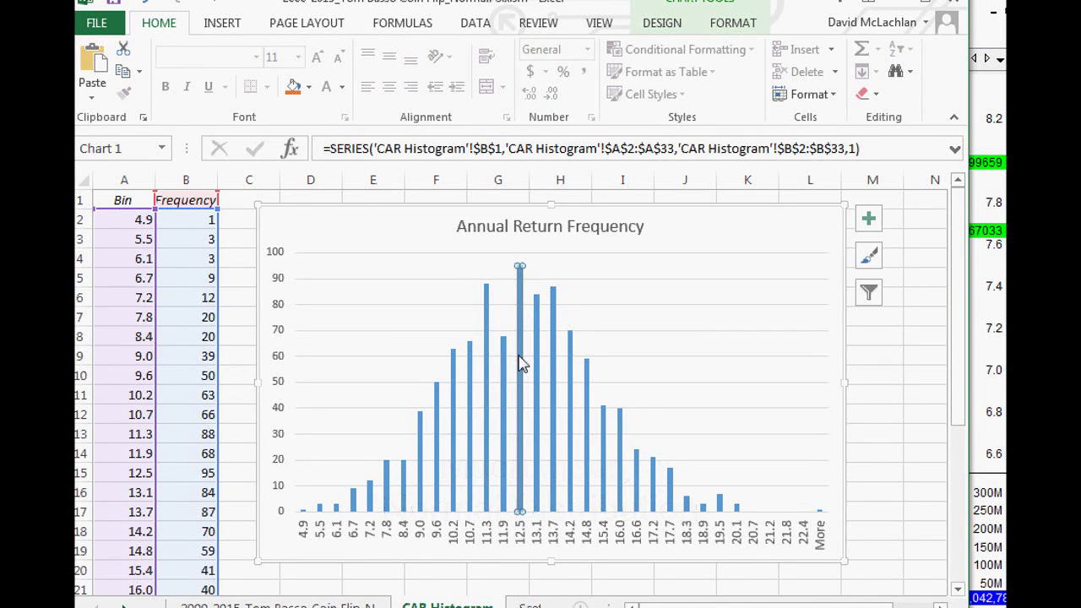
pyautogui.click(724, 233)
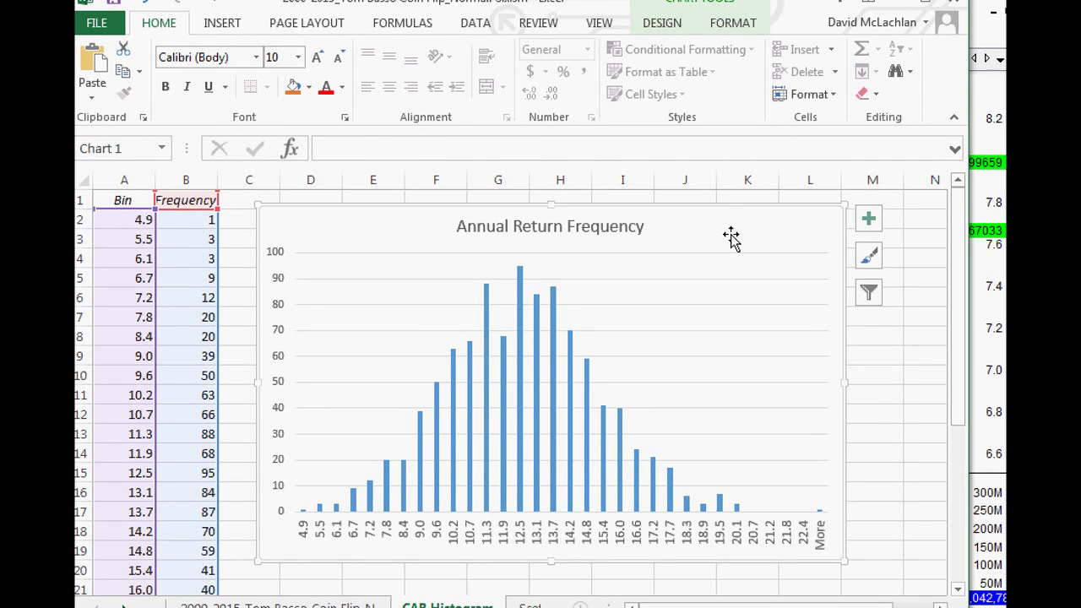
pyautogui.hotkey('alt', 'Tab')
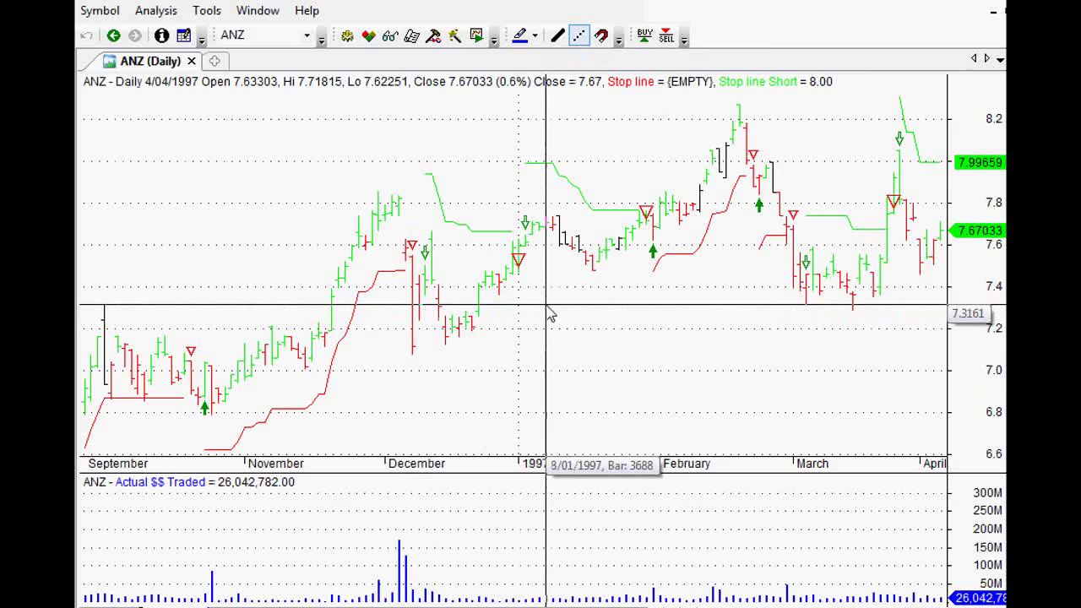
pyautogui.hotkey('alt', 'Tab')
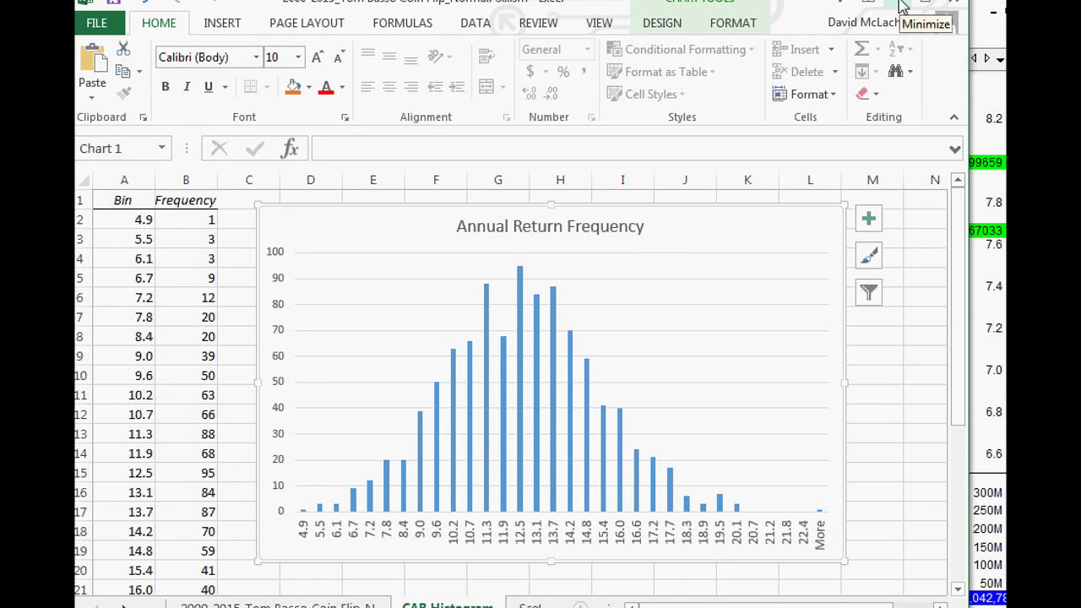
# Step: Review the ANZ stop-line chart, then bring up the 2x margin annual return histogram
pyautogui.hotkey('alt', 'Tab')
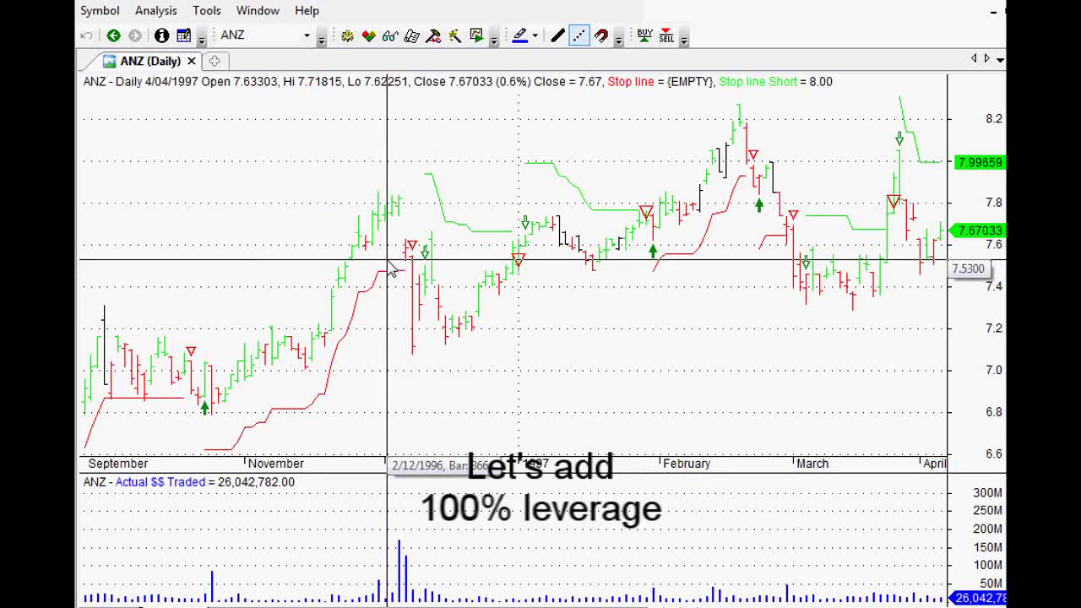
pyautogui.moveTo(414, 268)
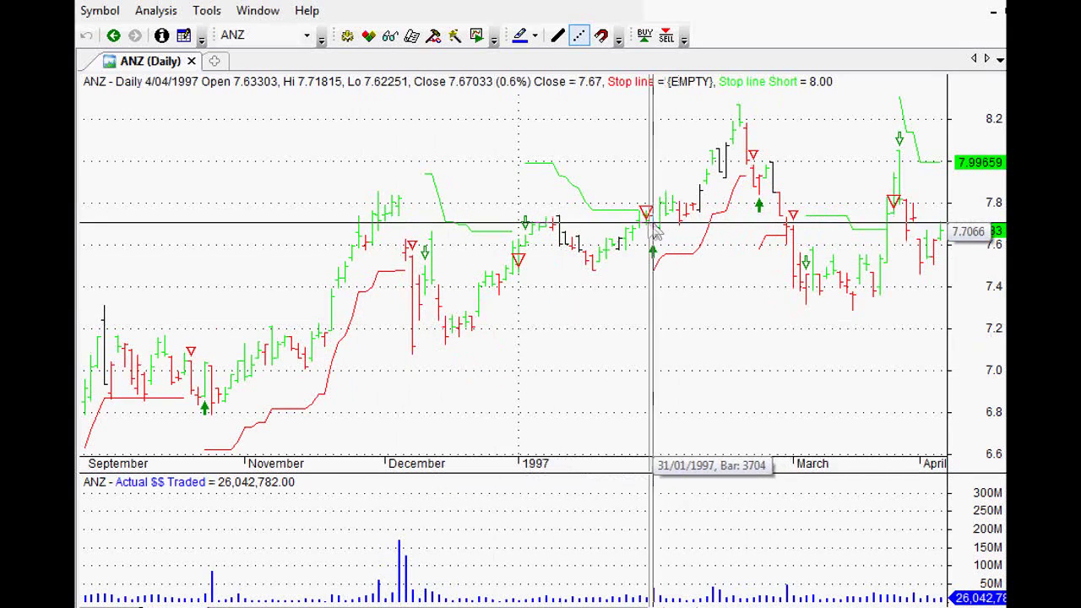
pyautogui.moveTo(509, 287)
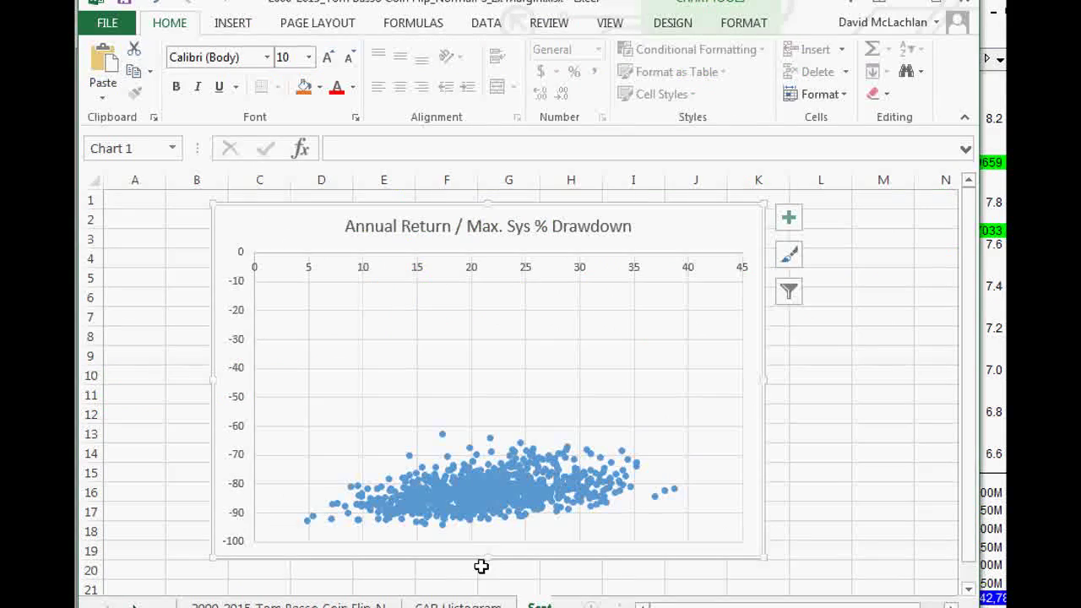
pyautogui.click(473, 591)
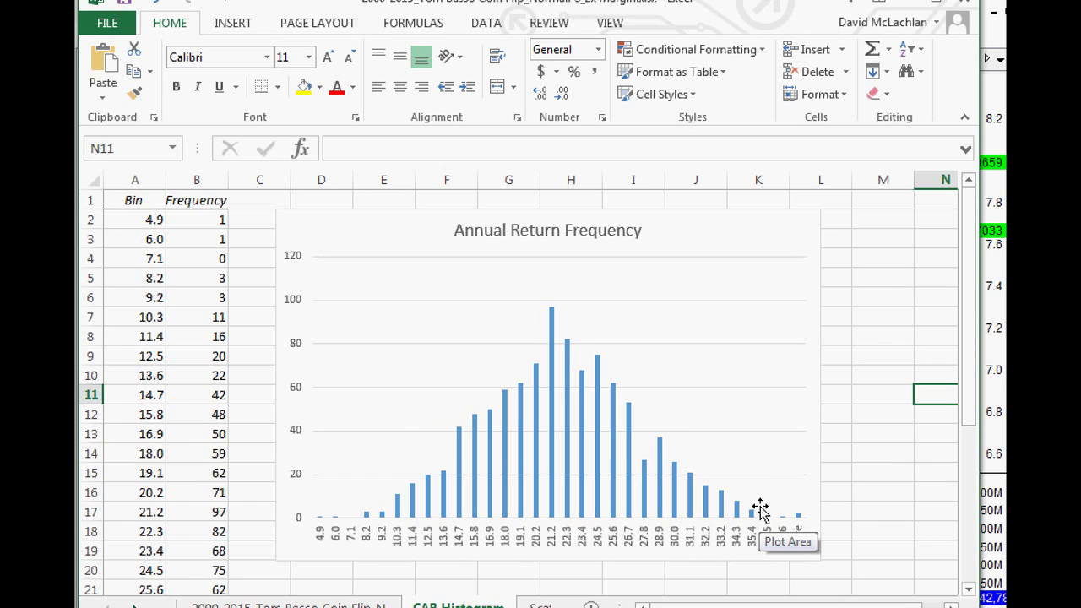
# Step: Inspect the histogram's tallest bar (97 at 21.2), then view the return-versus-drawdown Scatter Plot
pyautogui.click(601, 387)
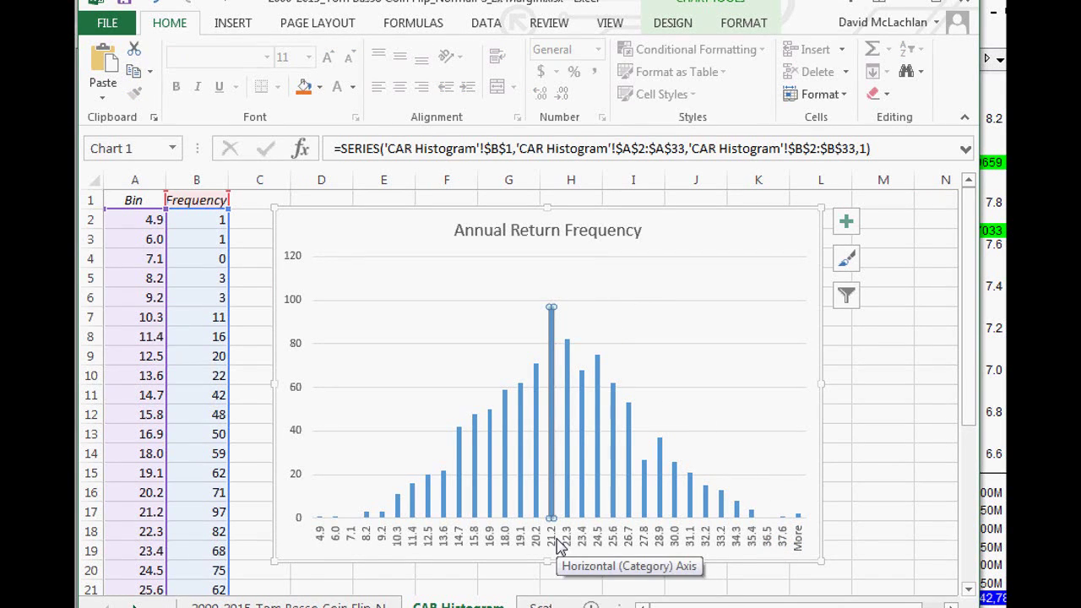
pyautogui.click(622, 339)
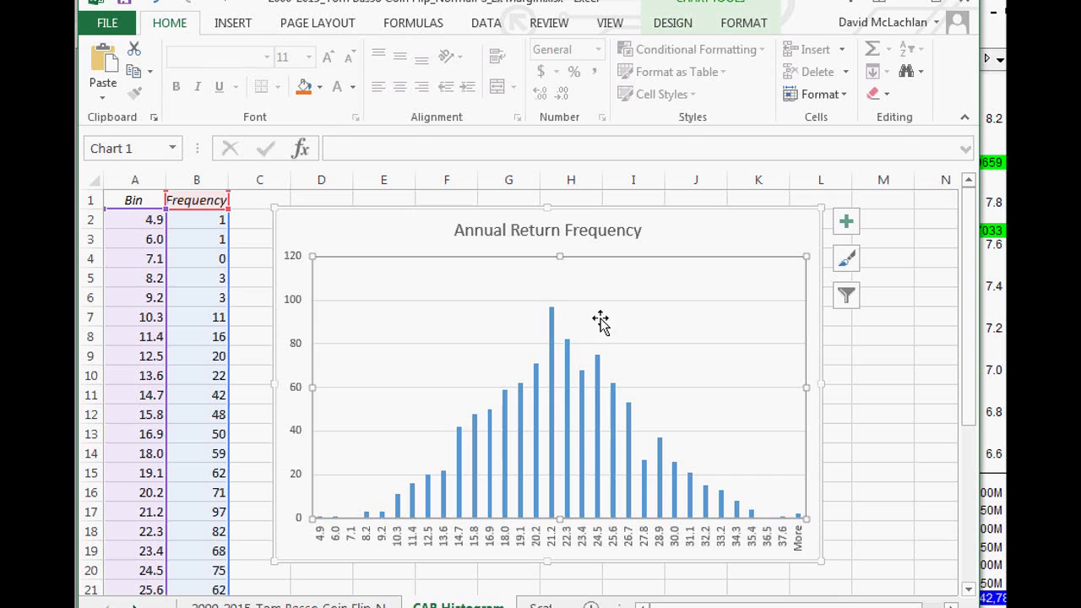
pyautogui.click(553, 318)
pyautogui.click(553, 321)
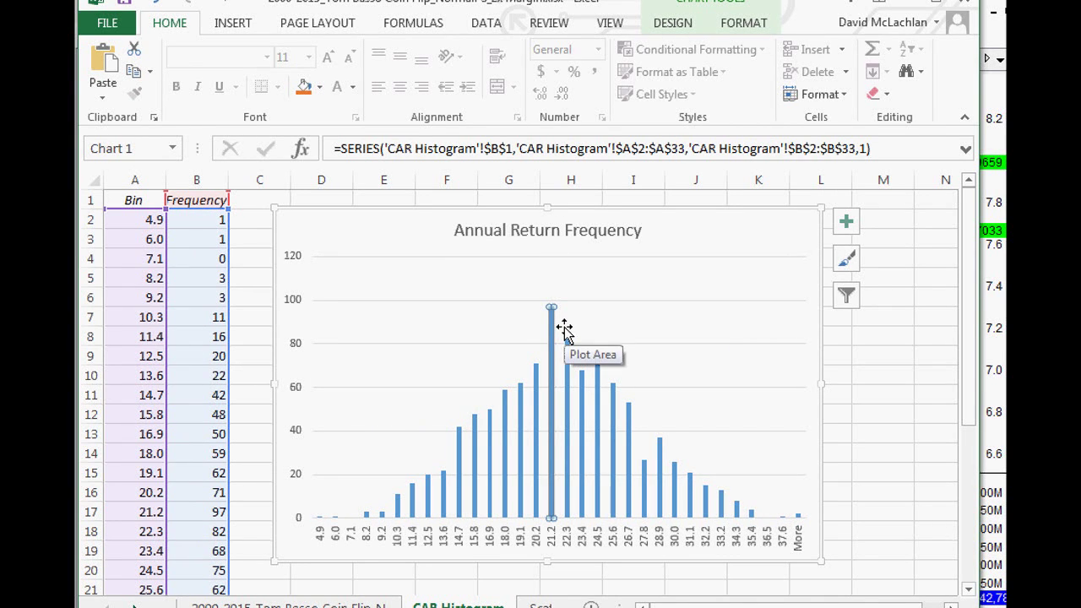
pyautogui.click(673, 284)
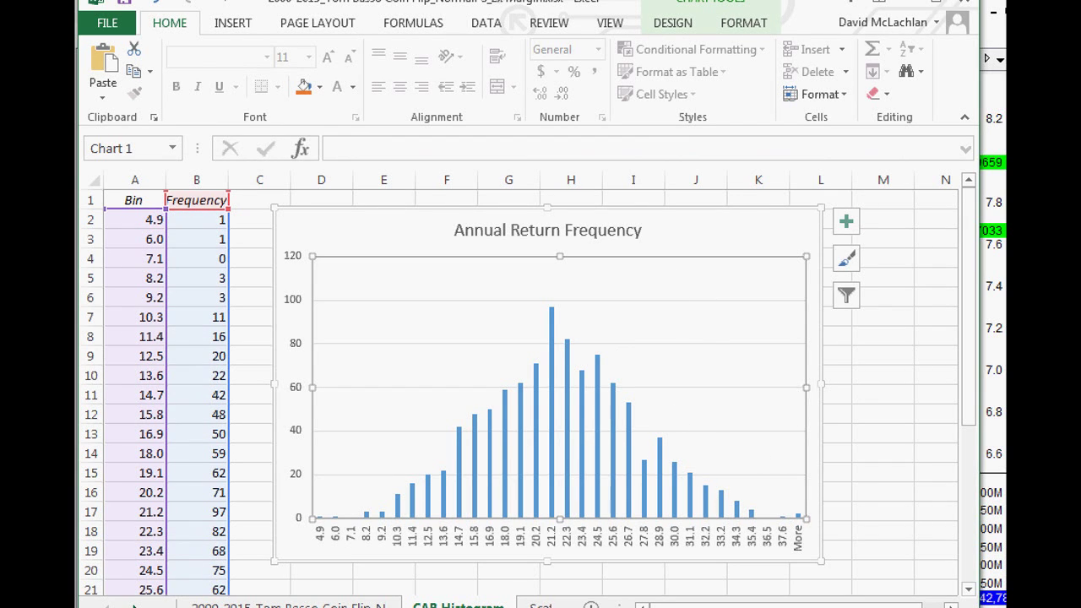
pyautogui.click(533, 605)
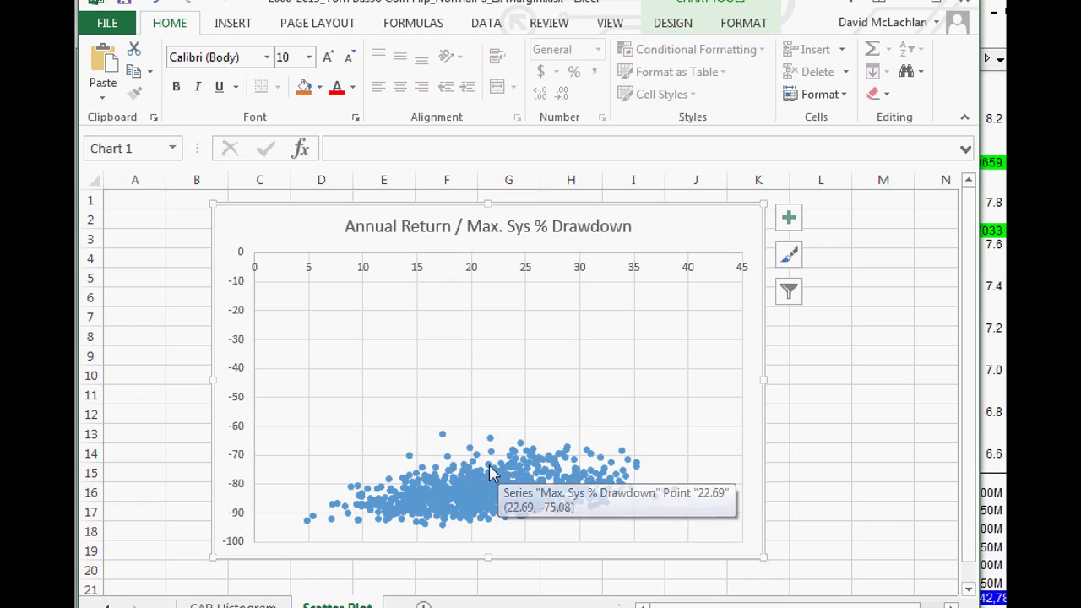
# Step: Compare the CAR Histogram's 21.2 peak bin against the drawdown Scatter Plot sheet
pyautogui.moveTo(488, 466)
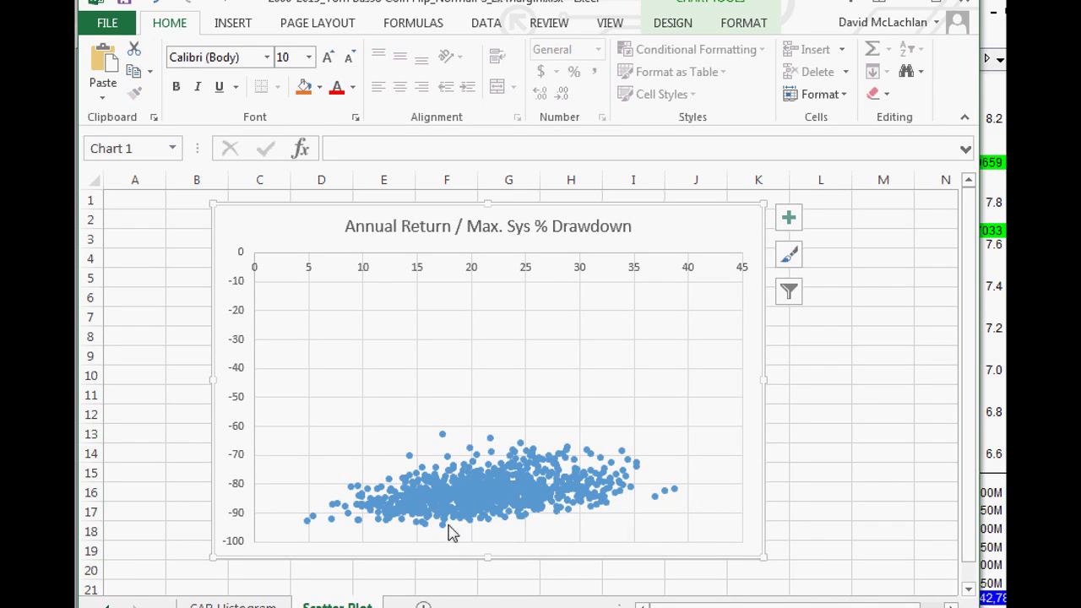
pyautogui.moveTo(501, 485)
pyautogui.click(236, 604)
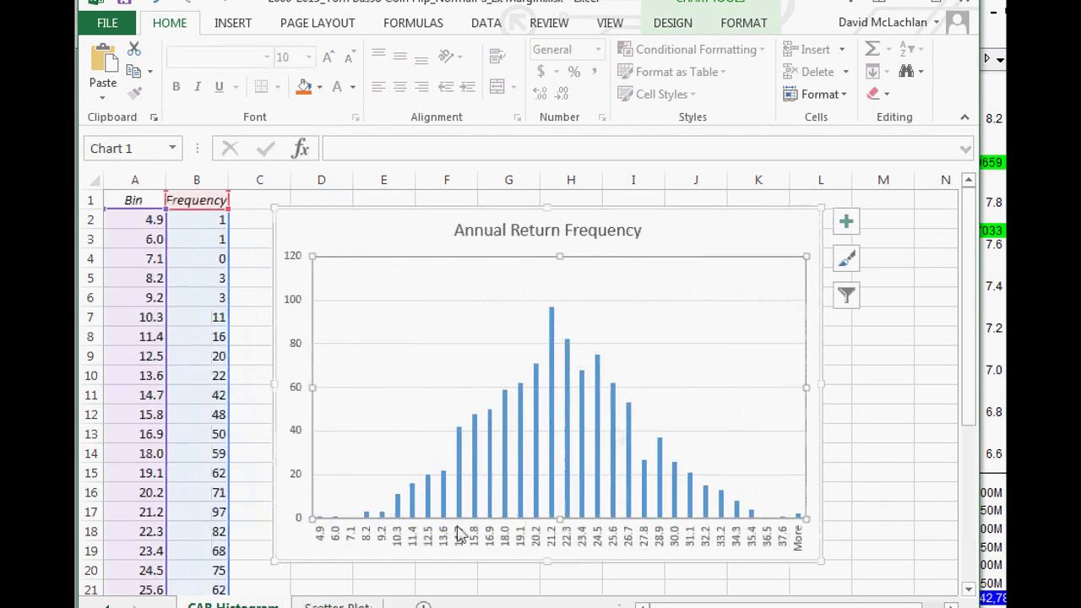
pyautogui.click(551, 319)
pyautogui.click(553, 326)
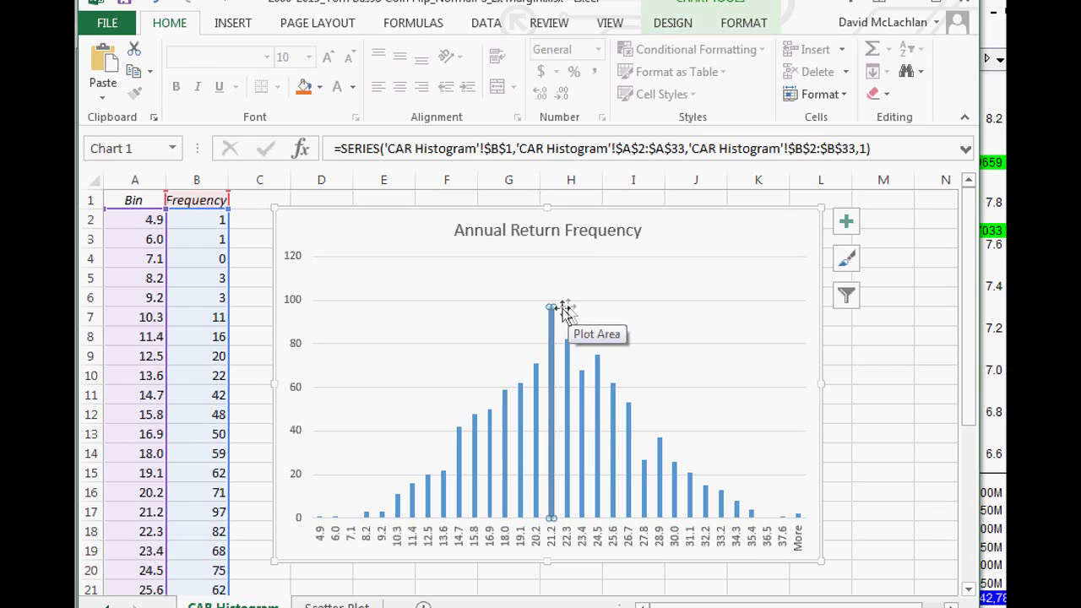
pyautogui.hotkey('ctrl', 'pagedown')
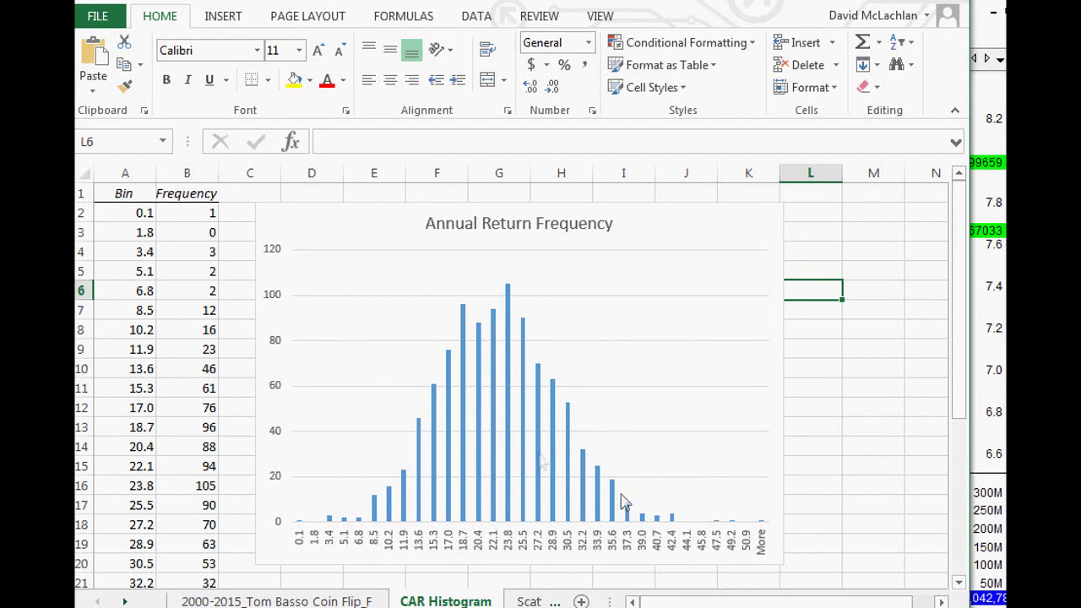
# Step: Check the 23.8 peak bin (105 runs), then view this workbook's return-versus-drawdown scatter
pyautogui.click(508, 293)
pyautogui.click(509, 295)
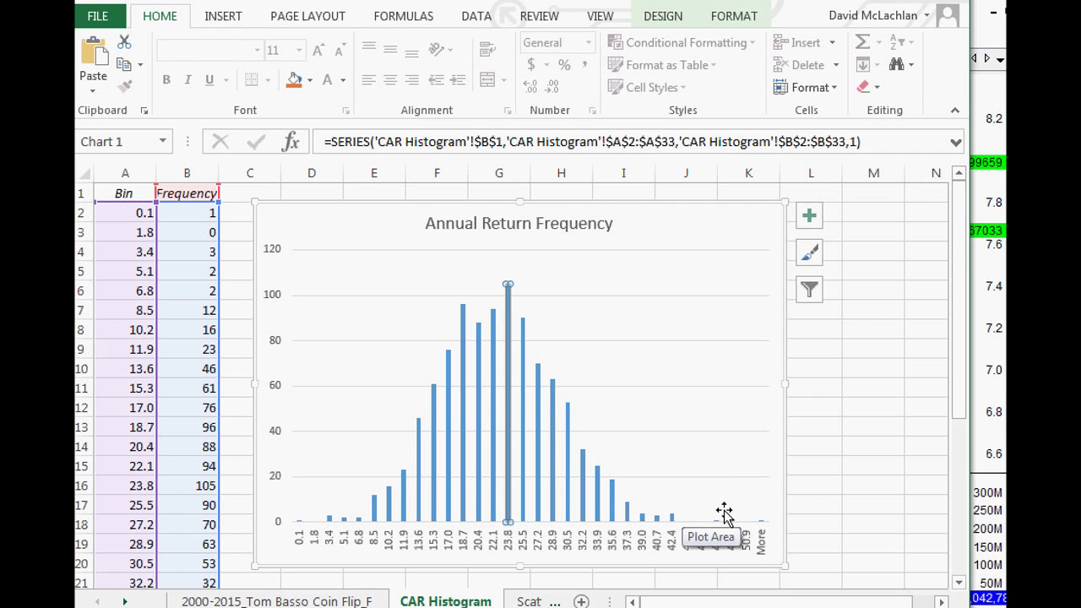
pyautogui.click(527, 601)
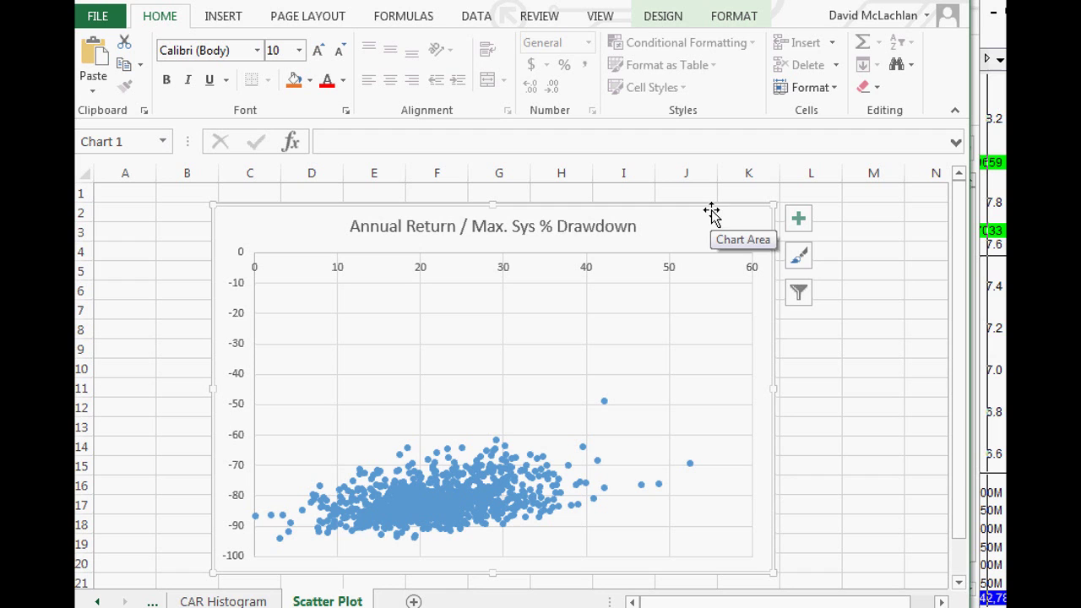
# Step: Glance at the 2x margin scatter plot again from the taskbar preview
pyautogui.hotkey('alt', 'Tab')
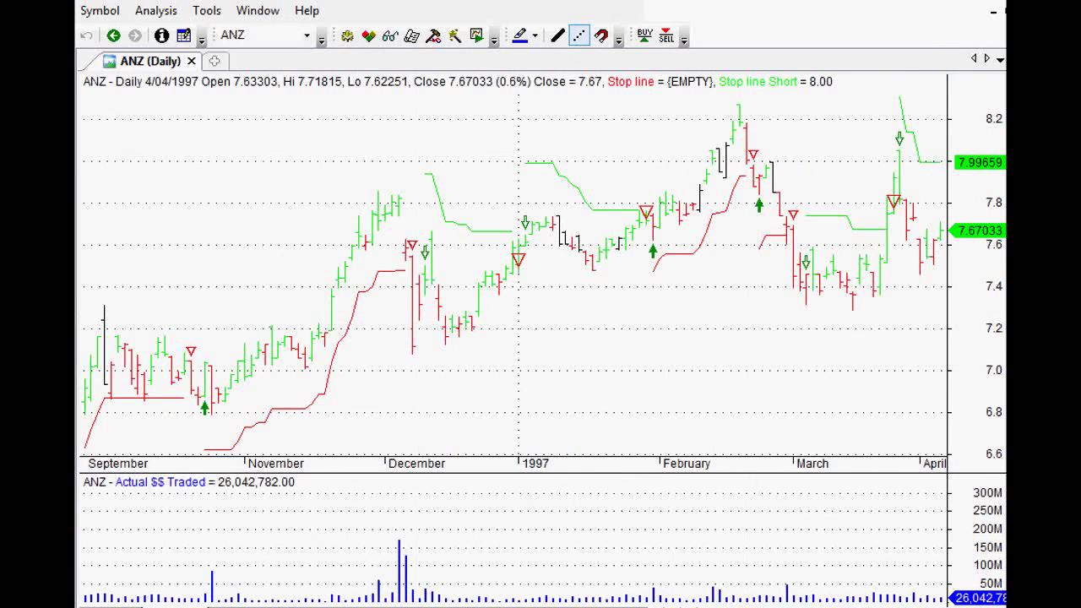
pyautogui.moveTo(583, 607)
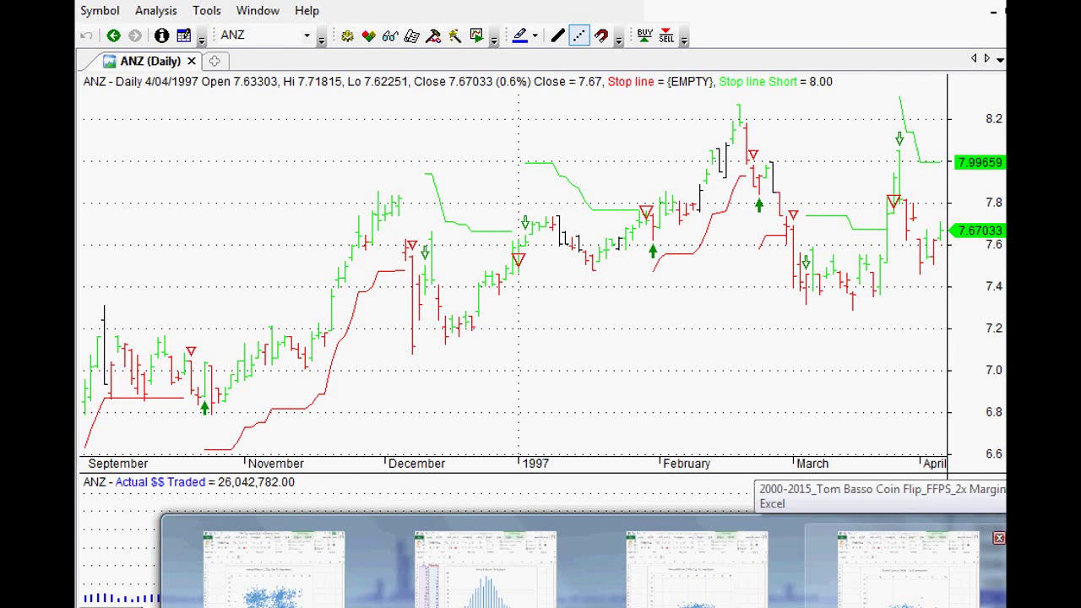
pyautogui.click(570, 511)
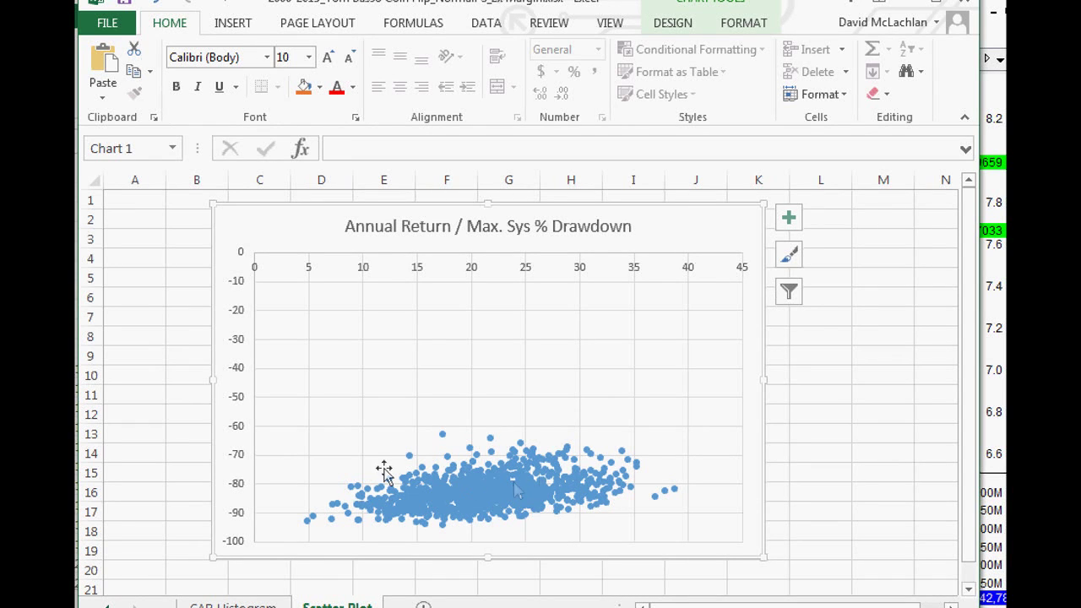
# Step: Return to the ANZ daily chart and inspect its long stop and 8.00 short stop lines
pyautogui.click(610, 604)
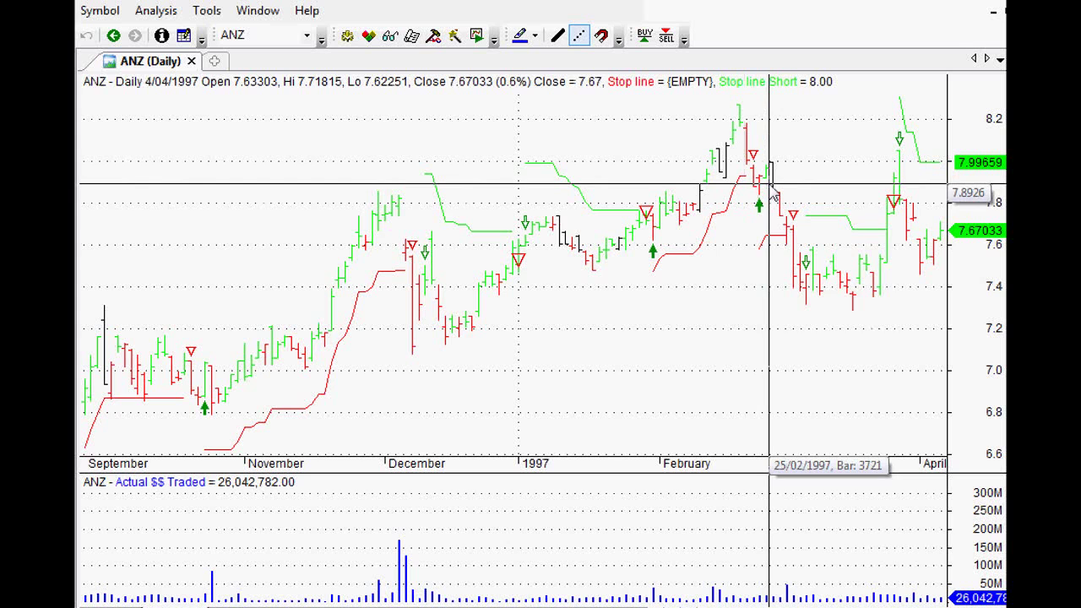
pyautogui.moveTo(769, 189)
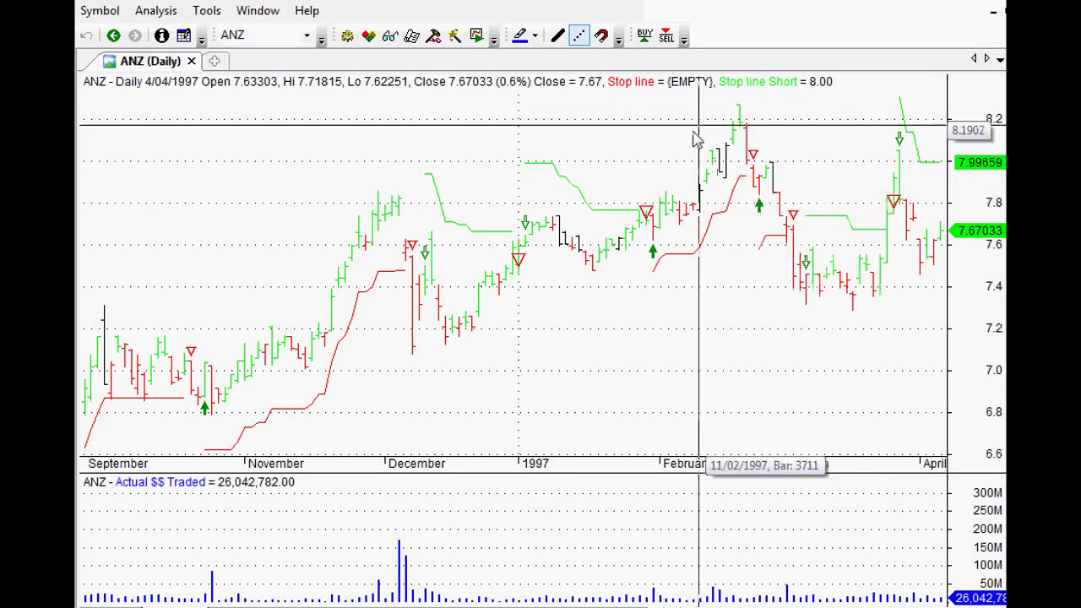
pyautogui.moveTo(643, 169)
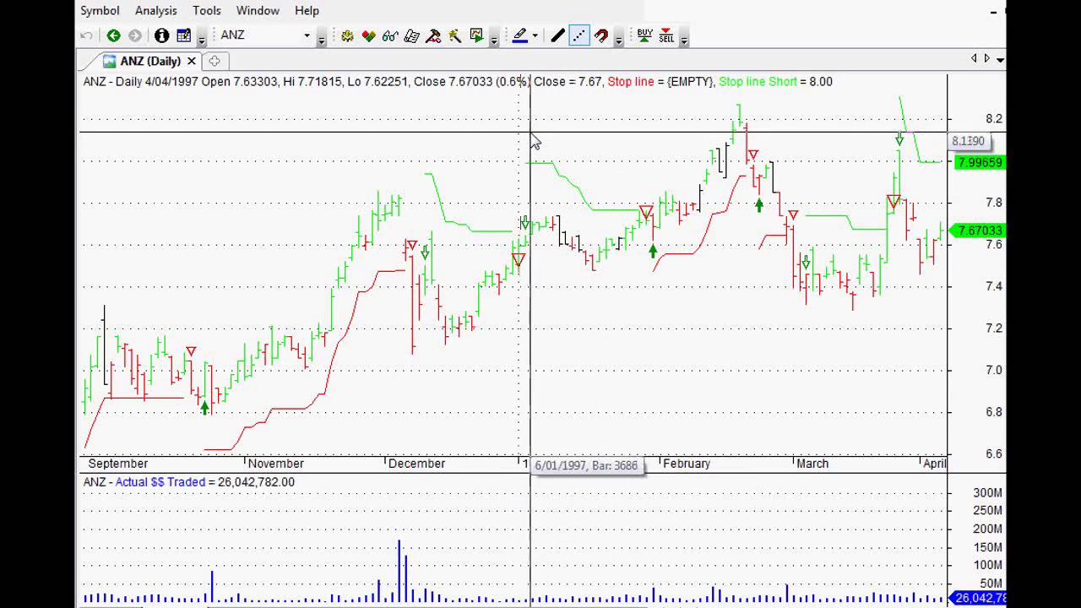
pyautogui.moveTo(694, 128)
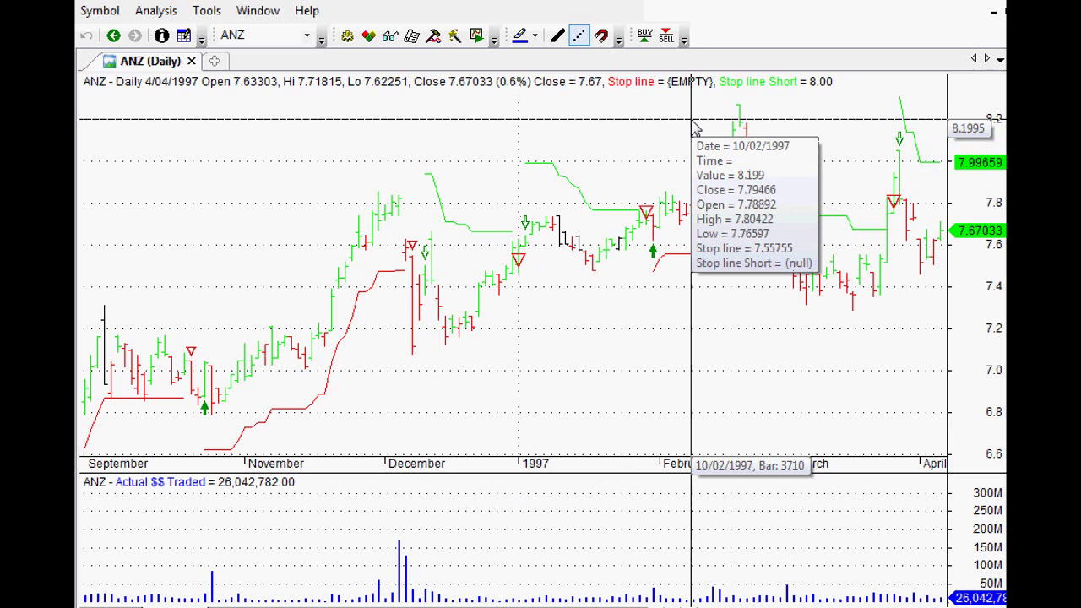